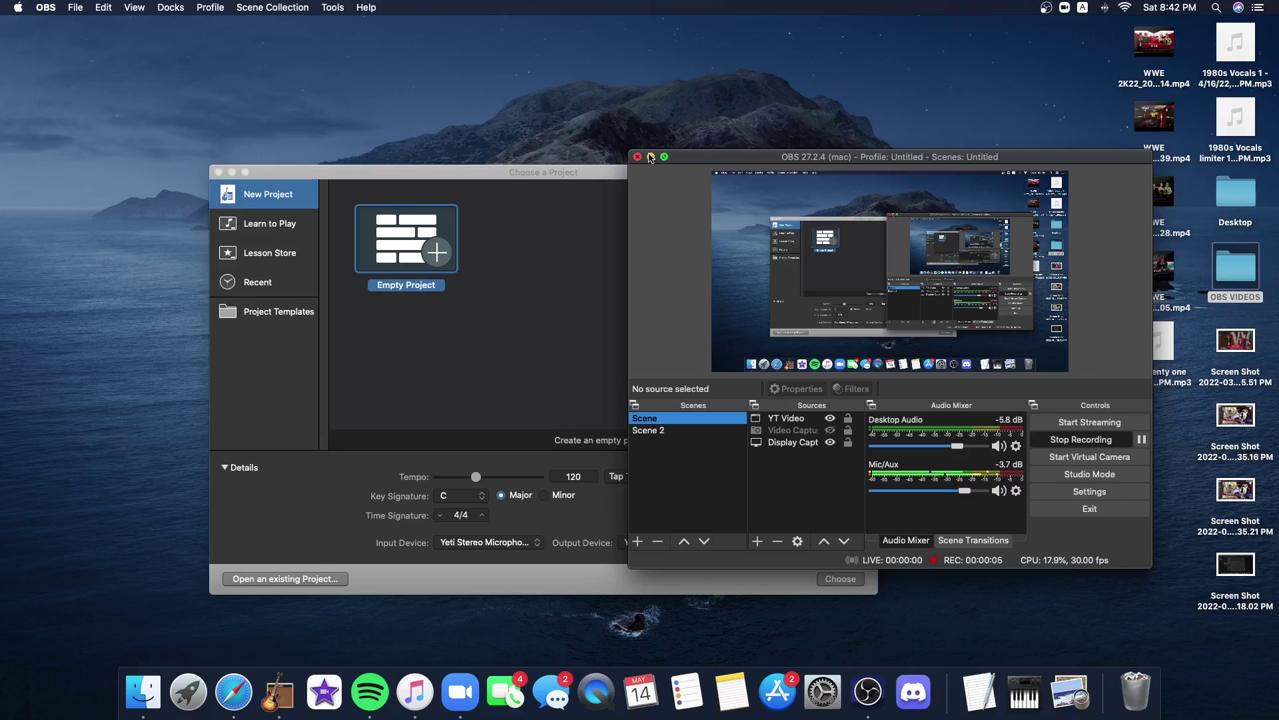
With the OBS recording running, bring GarageBand's Choose a Project window to the front.
left_click(651, 167)
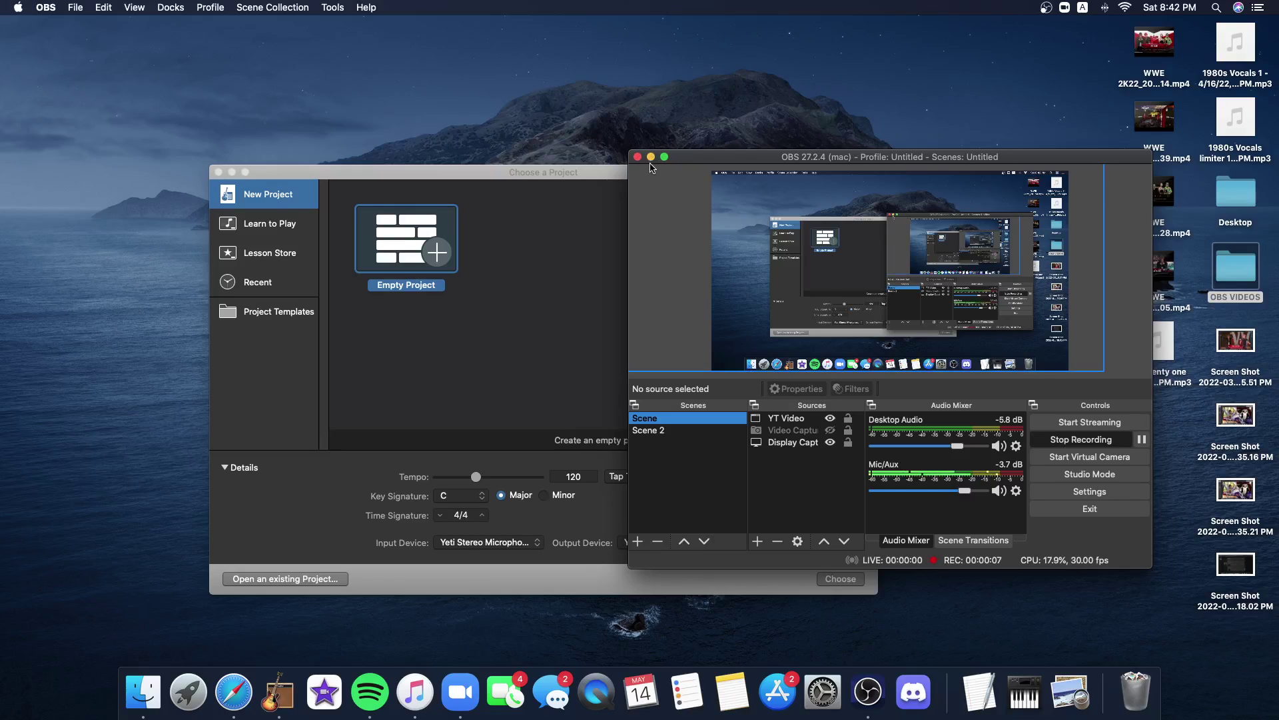
left_click(616, 173)
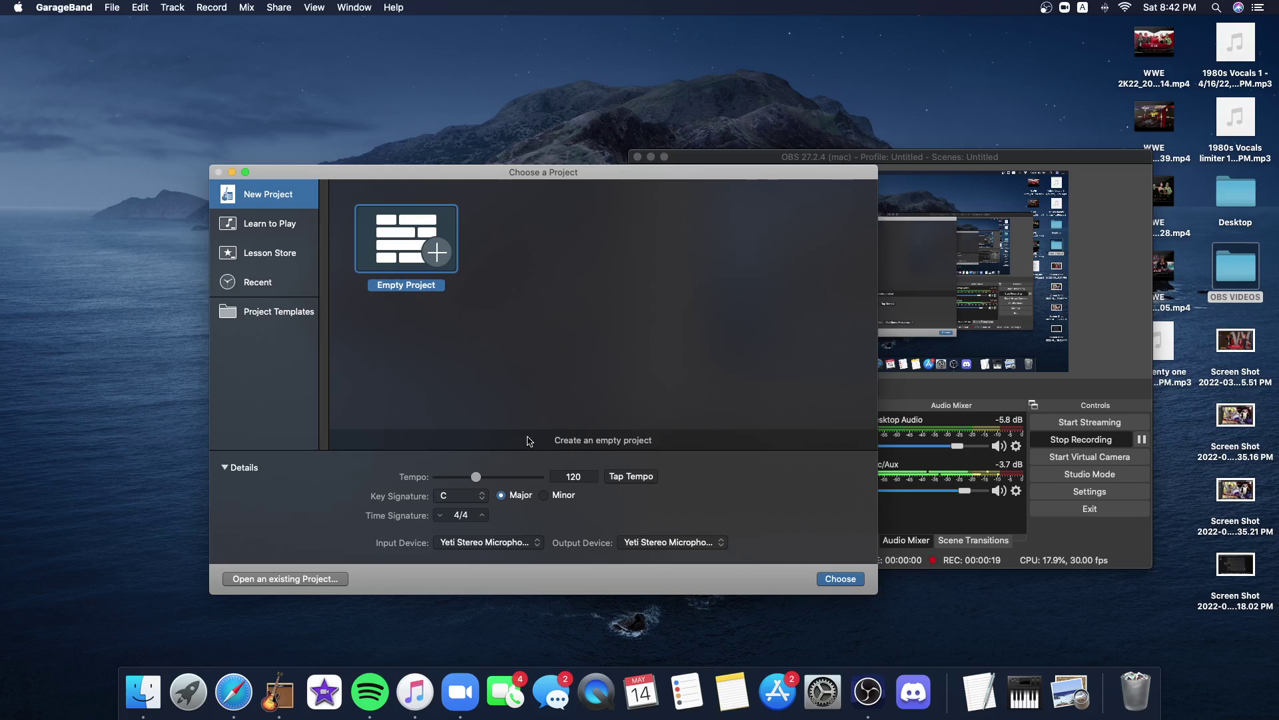
Create a new Empty Project at tempo 120, key C major, 4/4.
left_click(840, 579)
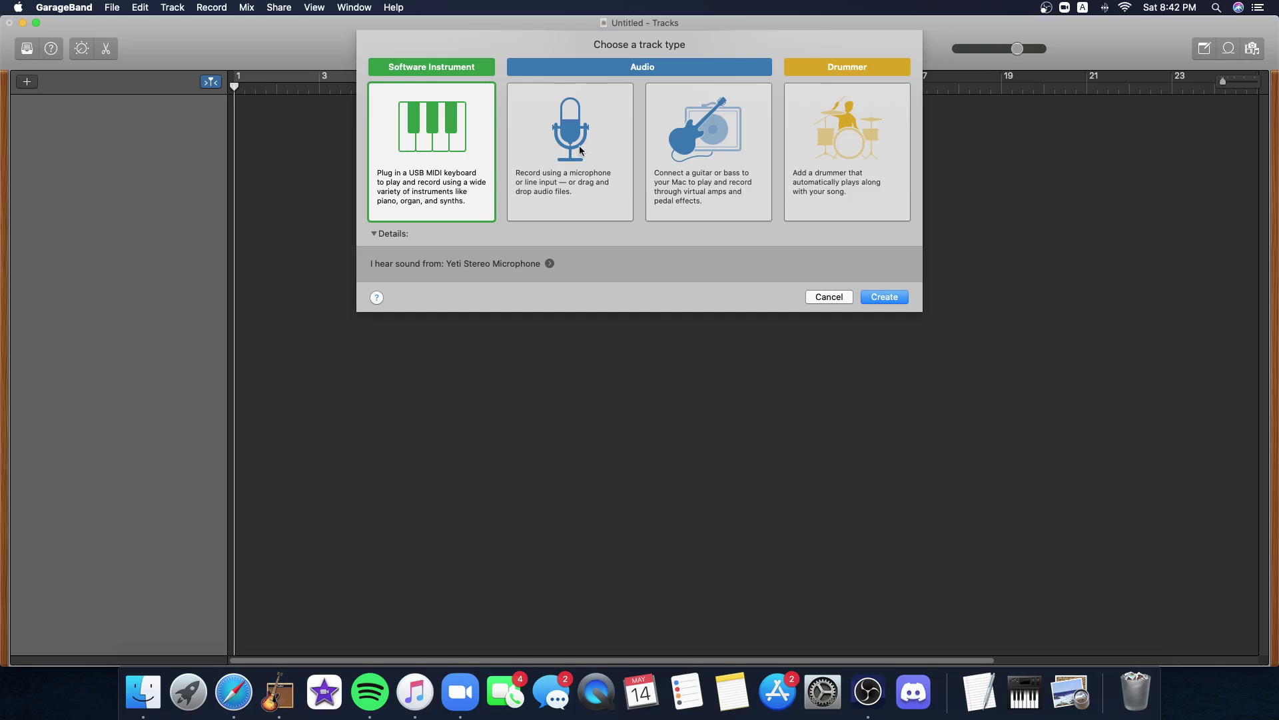
Add a Classic Electric Piano software-instrument track, then toggle the Library and Smart Controls off and on.
double_click(389, 173)
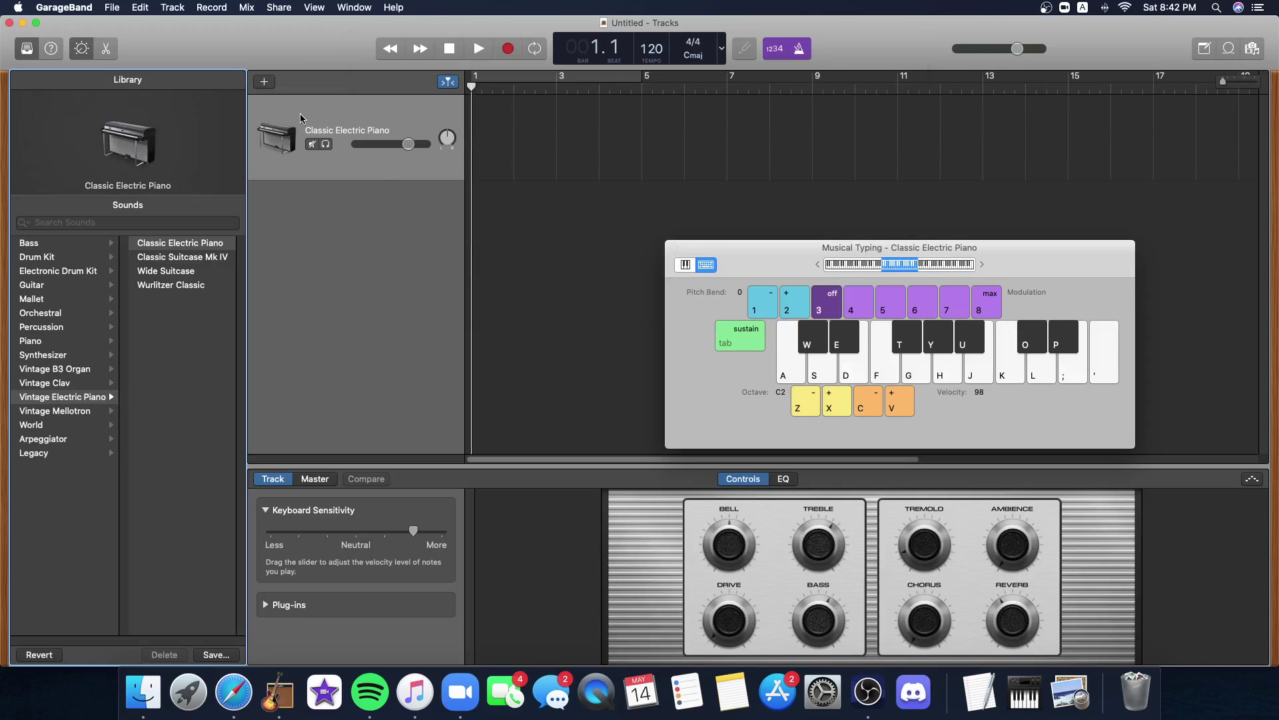
left_click(673, 248)
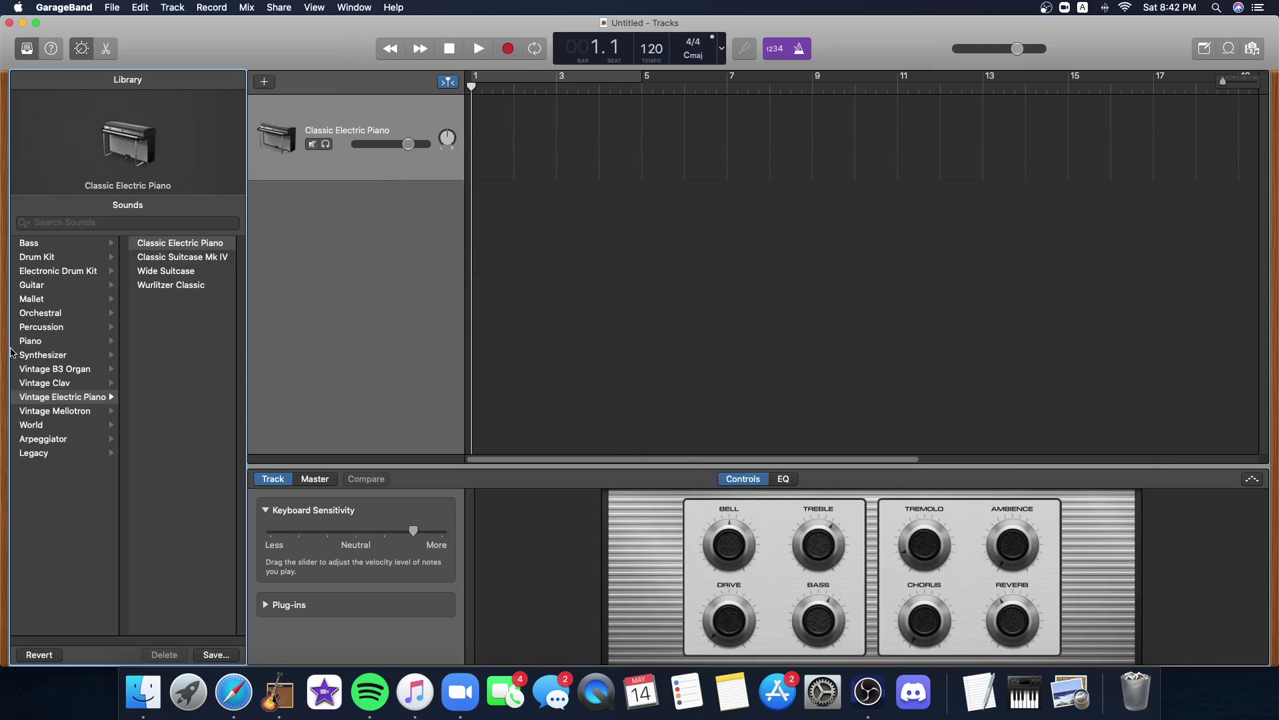
left_click(18, 51)
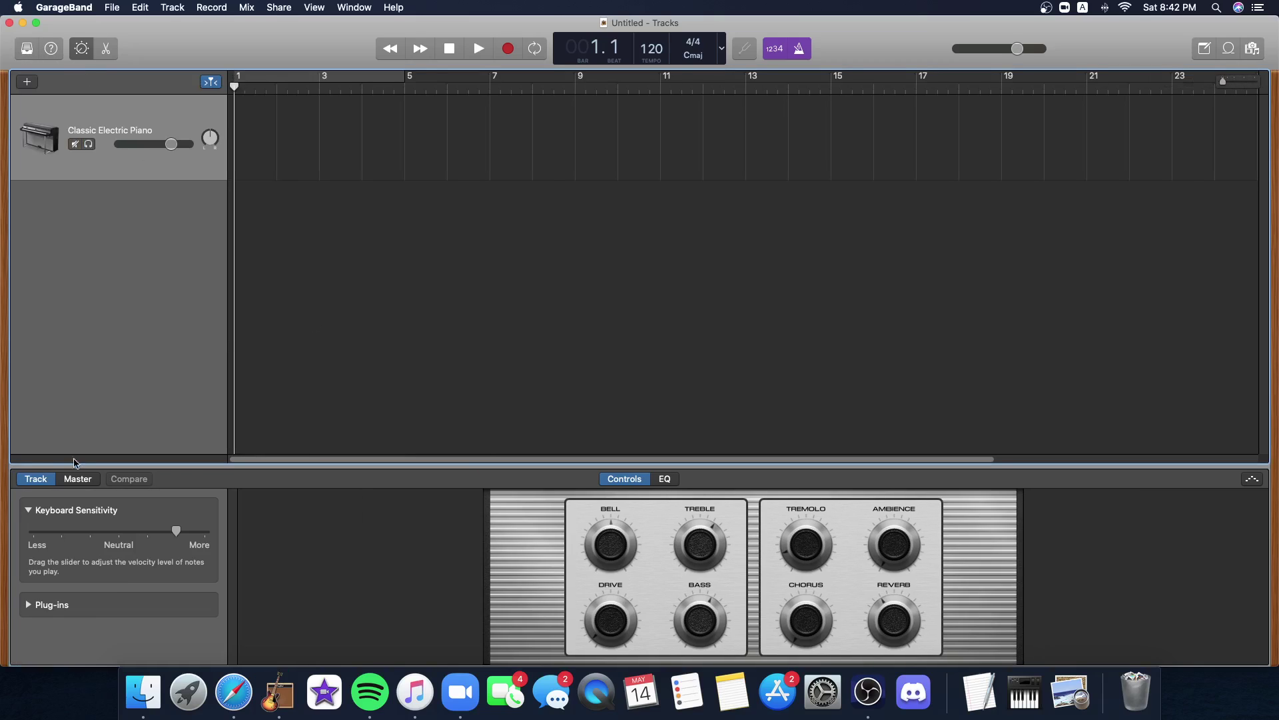
key("b")
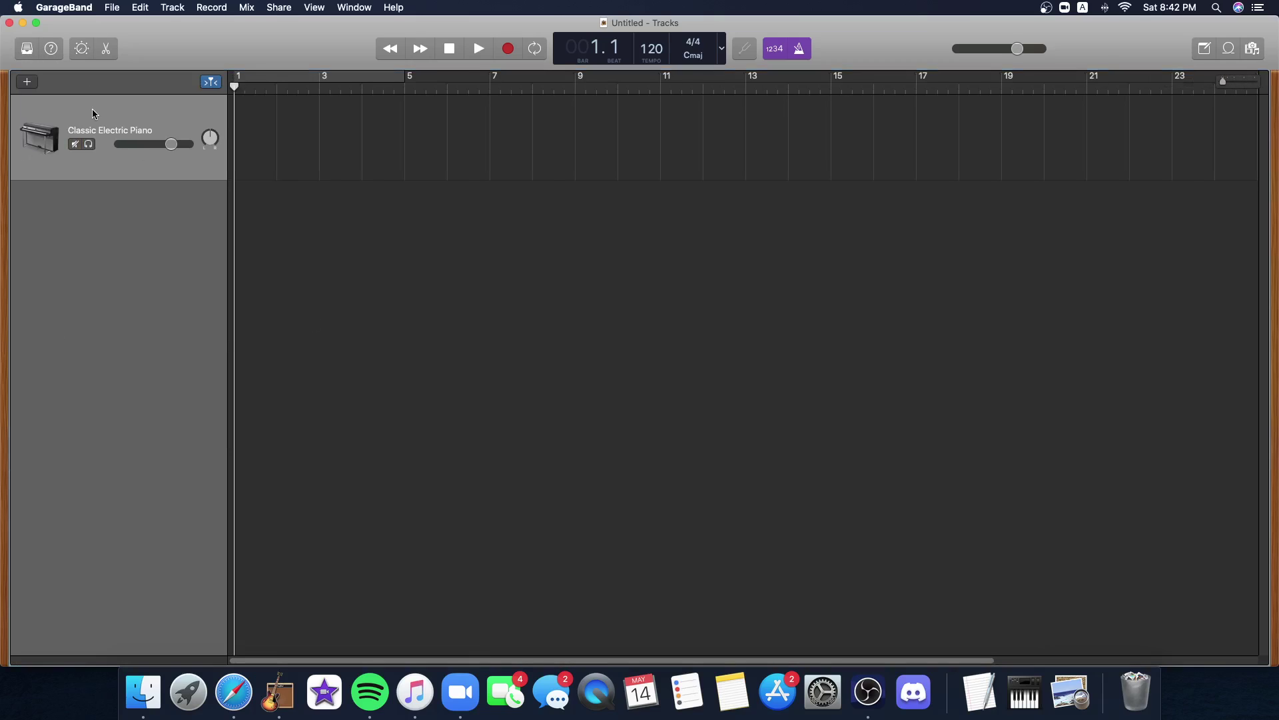
key("b")
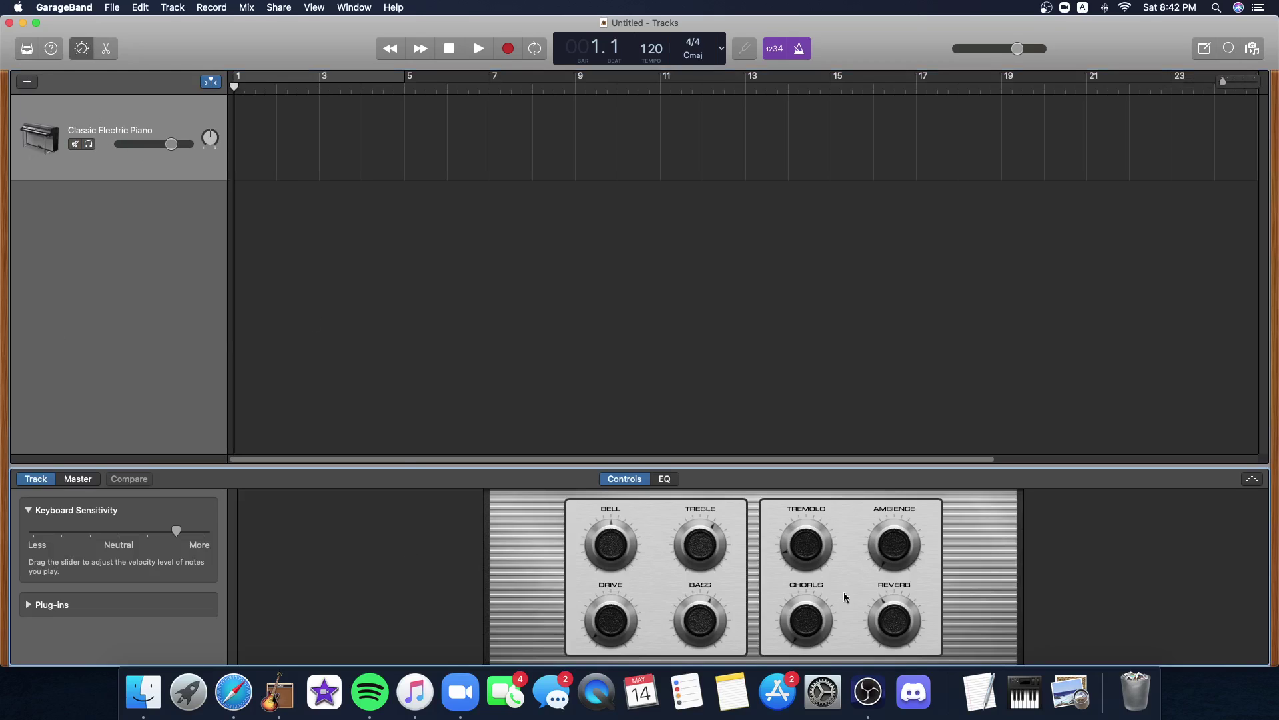
left_click(27, 48)
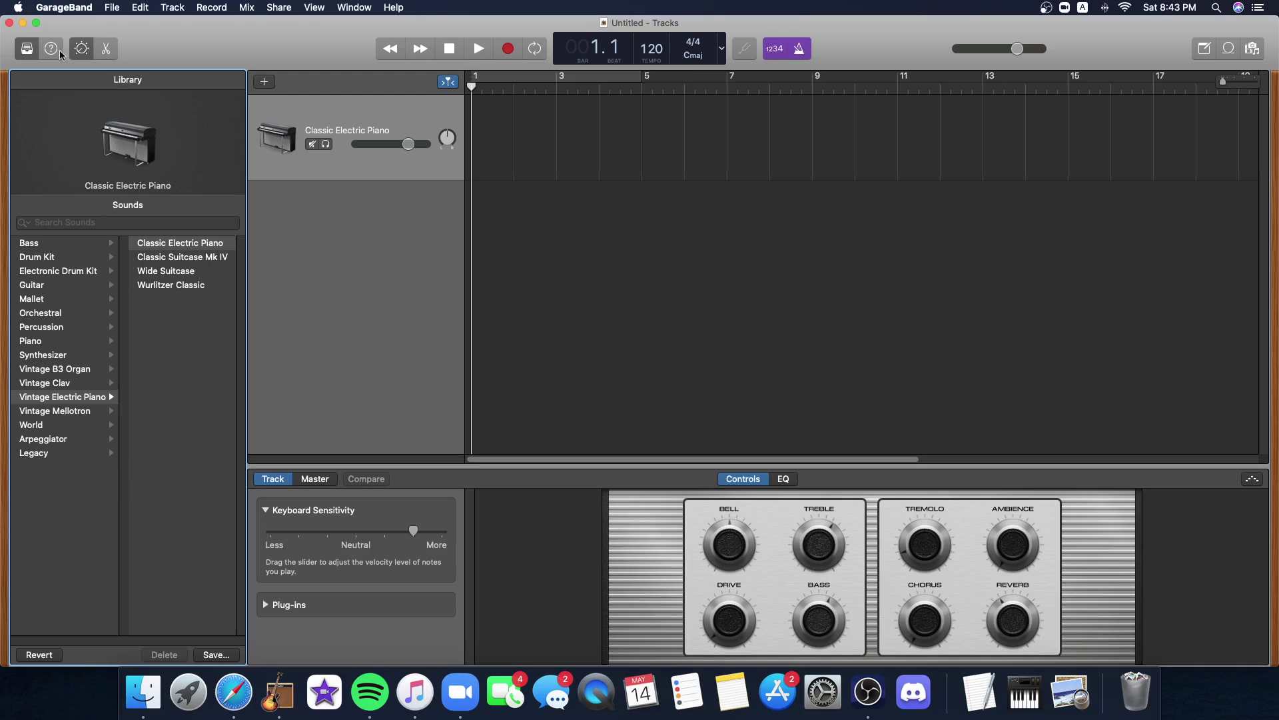
Show the Musical Typing keyboard and play notes A, G, H, D and S on the electric piano.
left_click(354, 8)
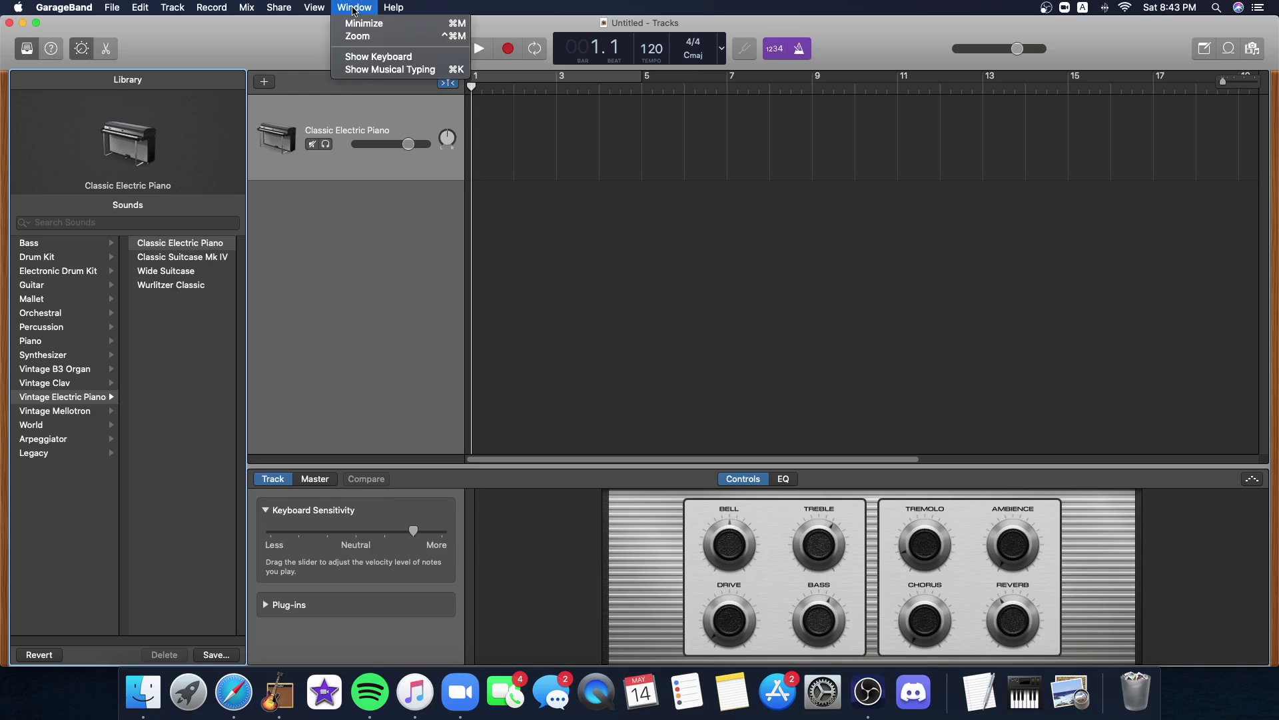
left_click(376, 70)
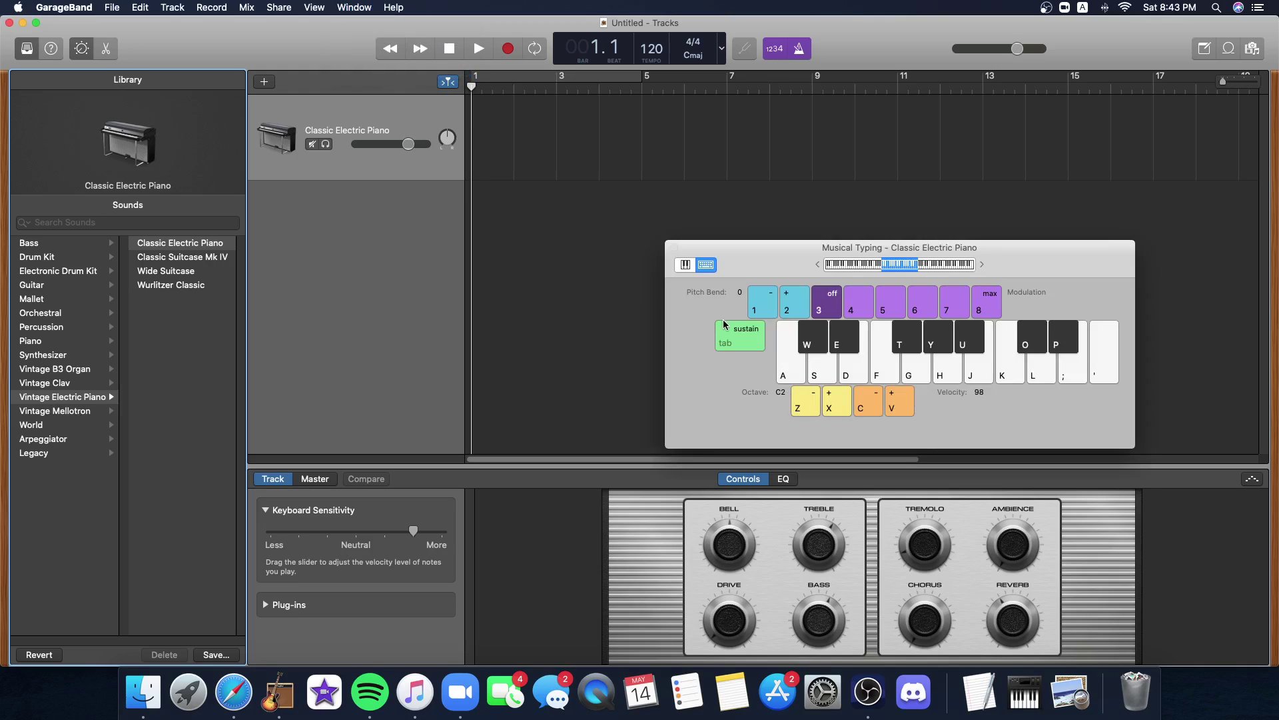
key("a")
key("g")
key("h")
key("a")
key("d")
key("a")
key("d")
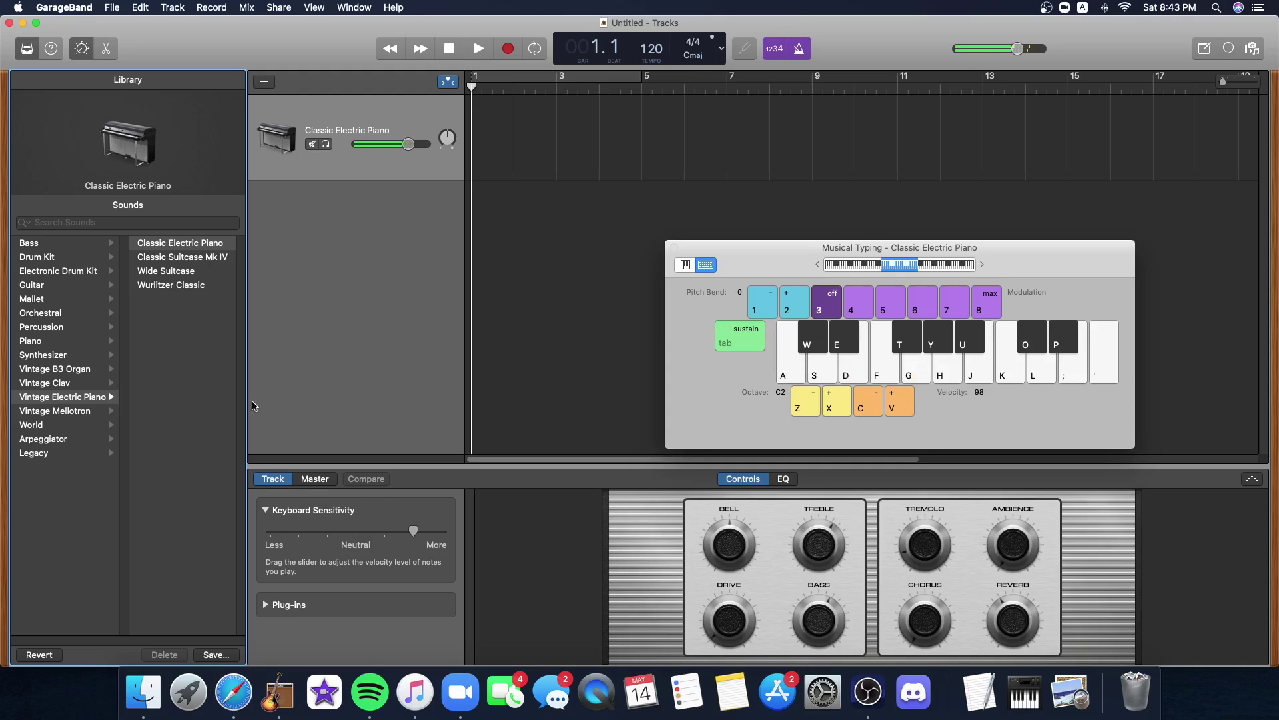
key("s")
Switch the track's sound to Synthesizer > Bell > Chimera Bells and close Musical Typing.
left_click(41, 354)
left_click(171, 260)
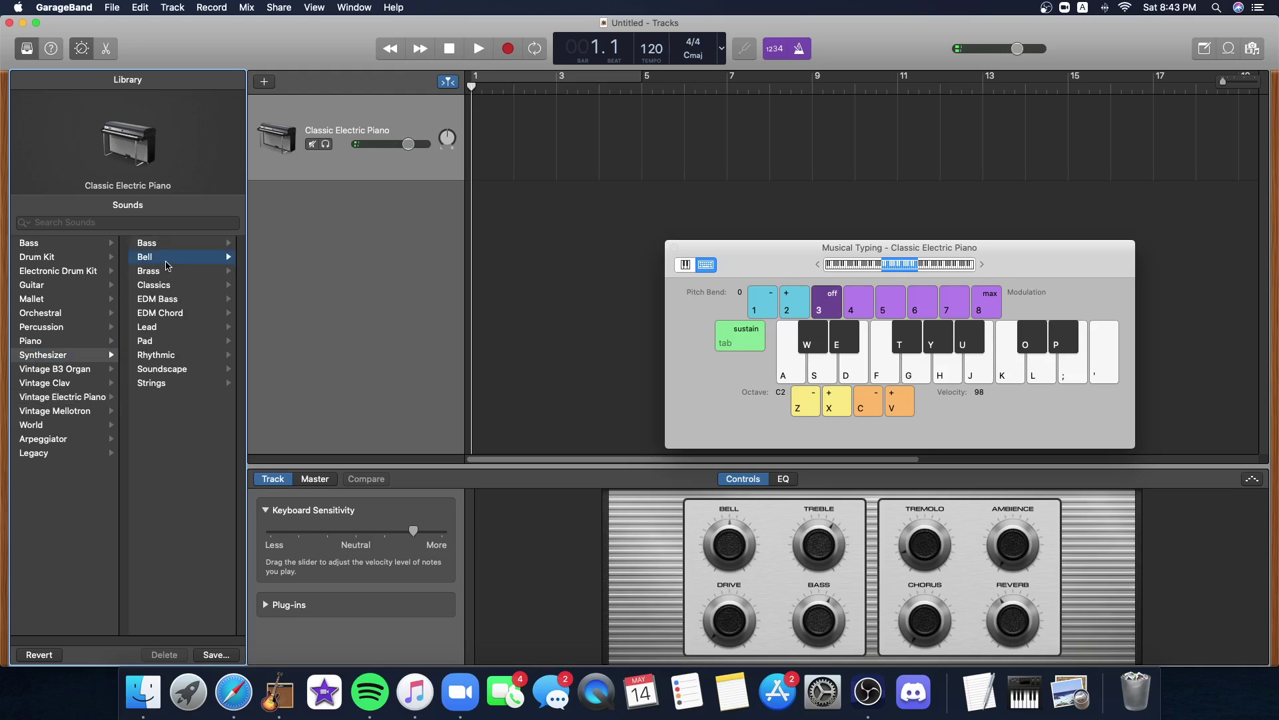
left_click(193, 271)
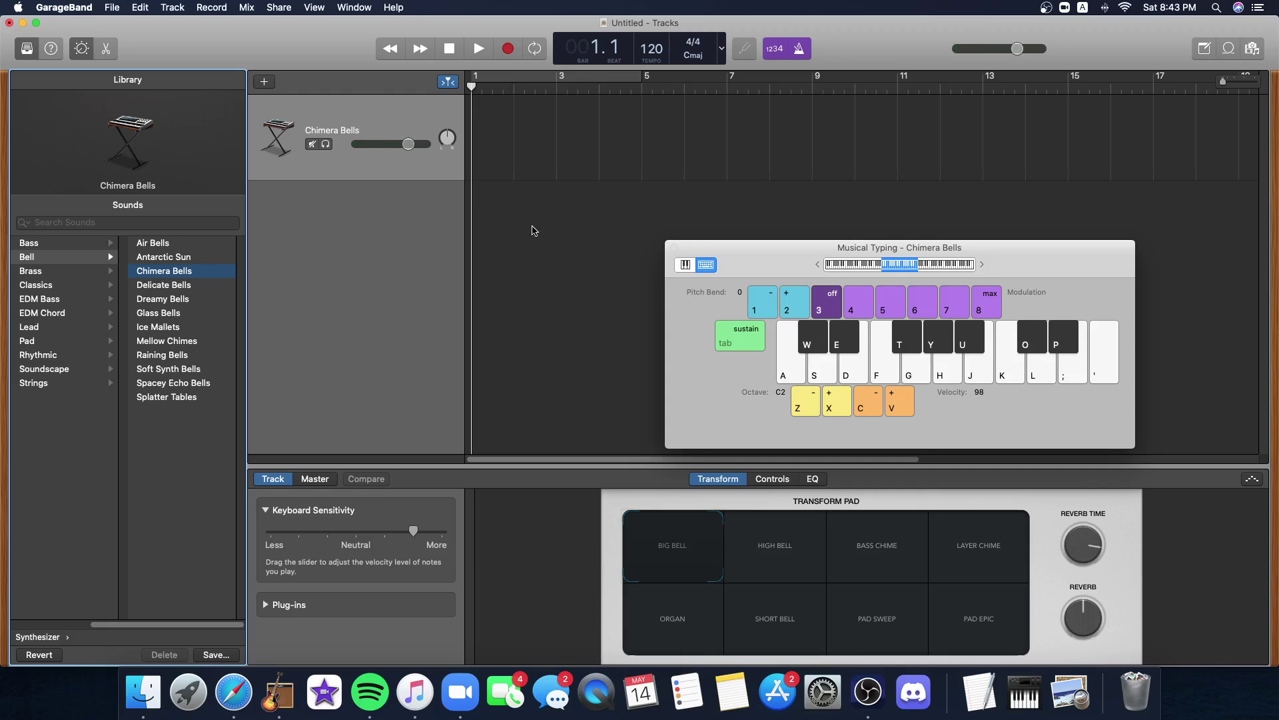
left_click(675, 248)
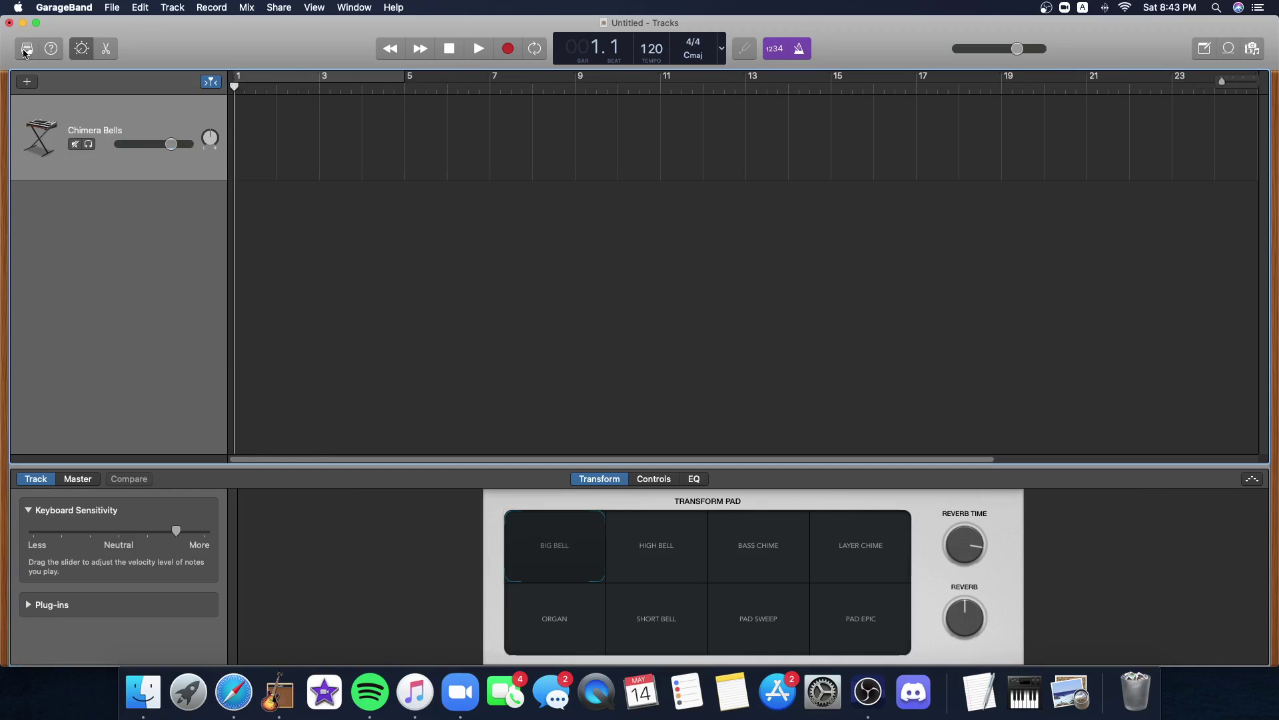
Hide the library and add a new audio track via Track > New Track.
left_click(26, 48)
left_click(172, 8)
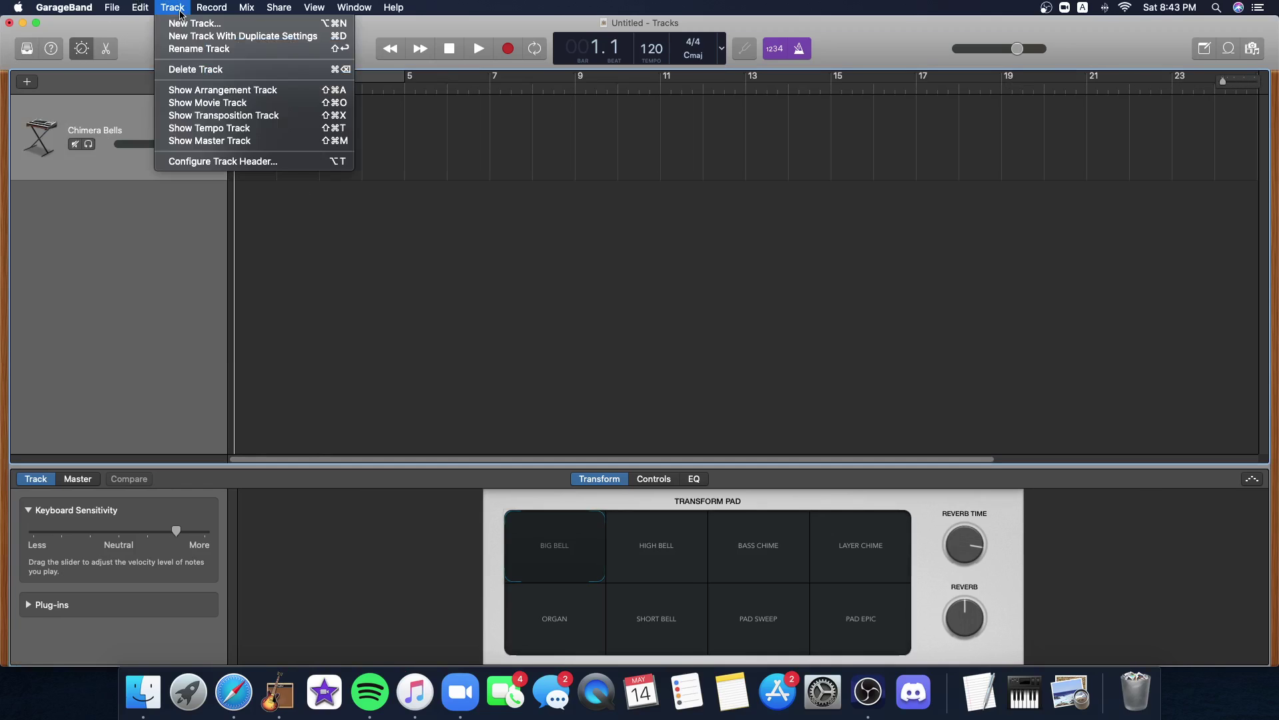
left_click(198, 22)
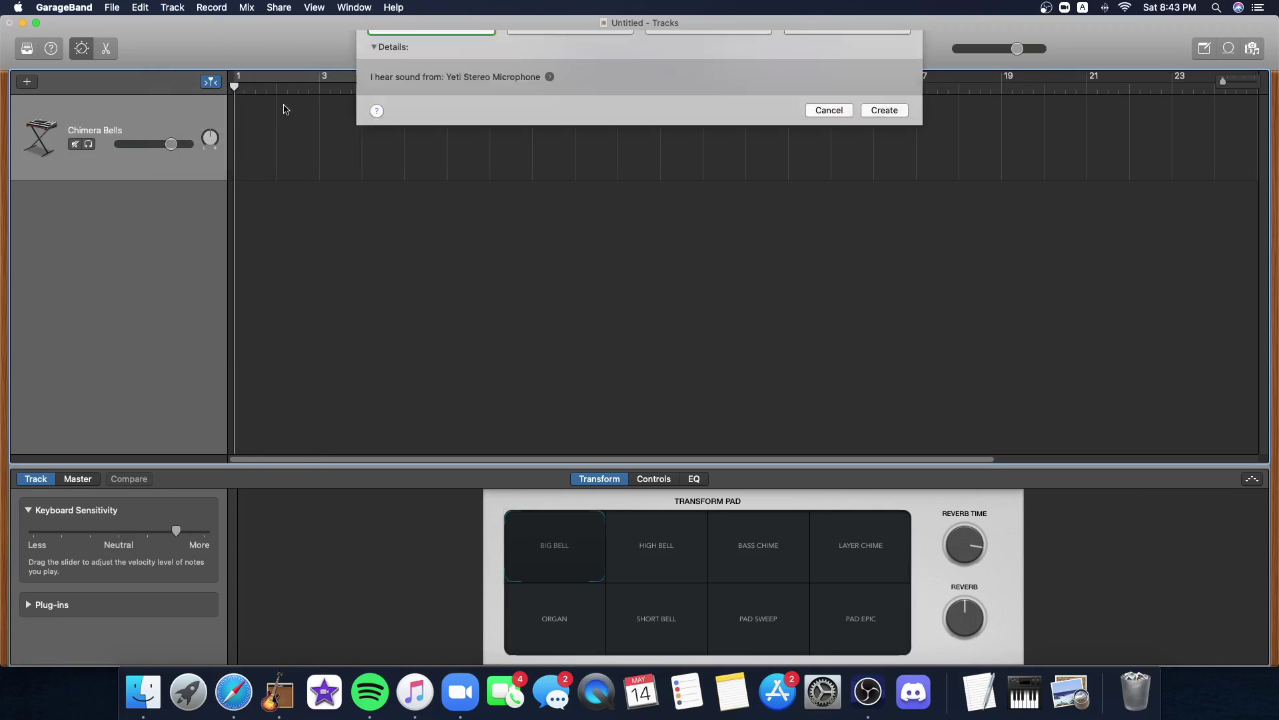
double_click(520, 130)
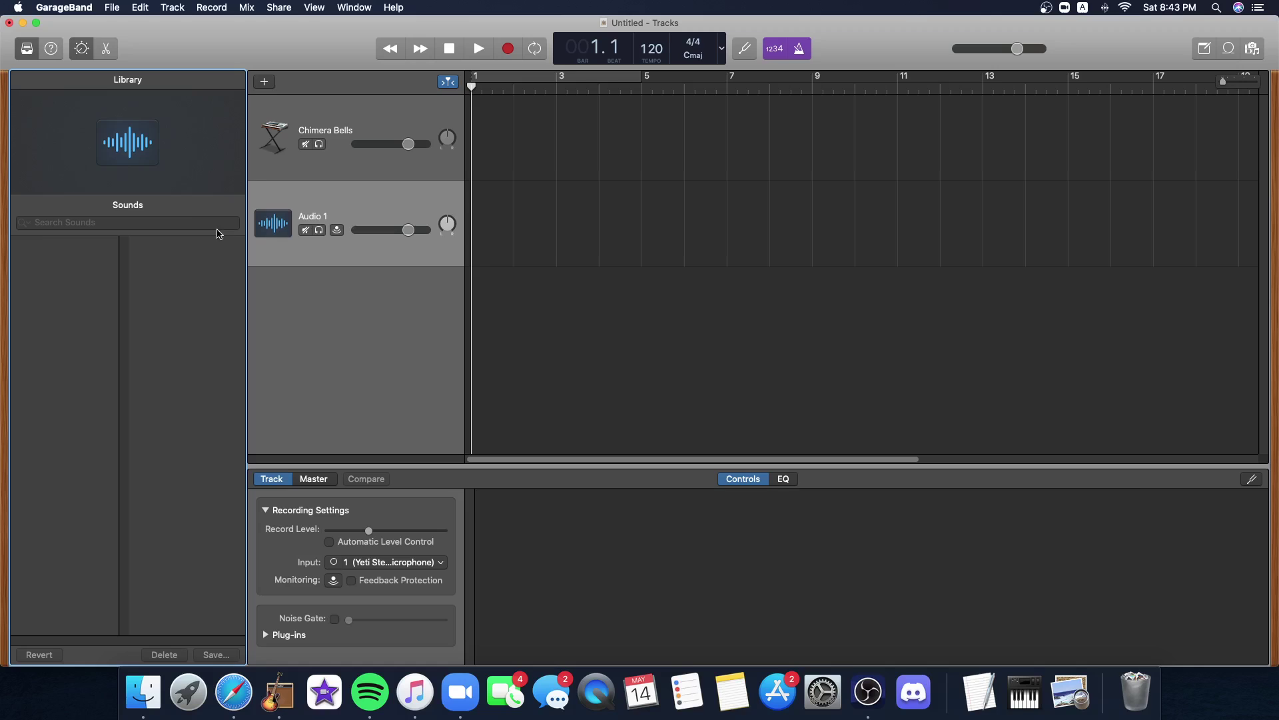
Apply the Voice > Natural Vocal patch to the audio track and turn up its compression.
left_click(53, 244)
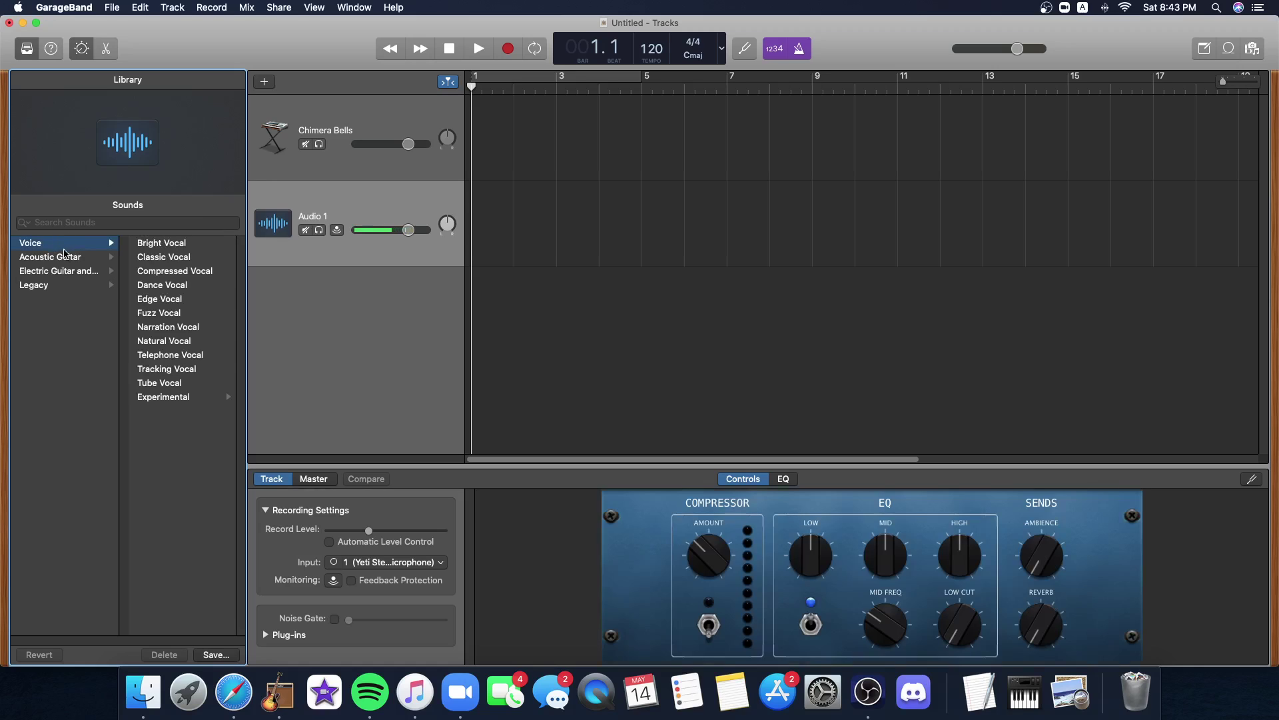
left_click(165, 341)
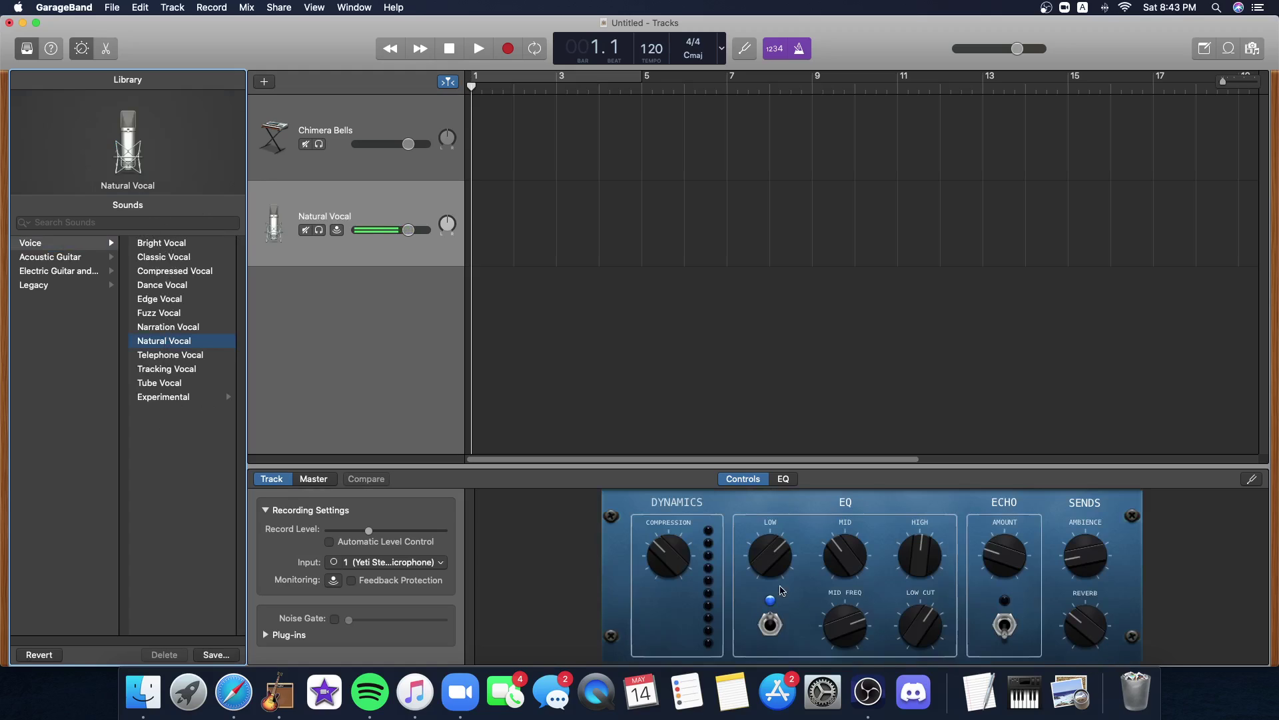
left_click_drag(660, 556, 627, 519)
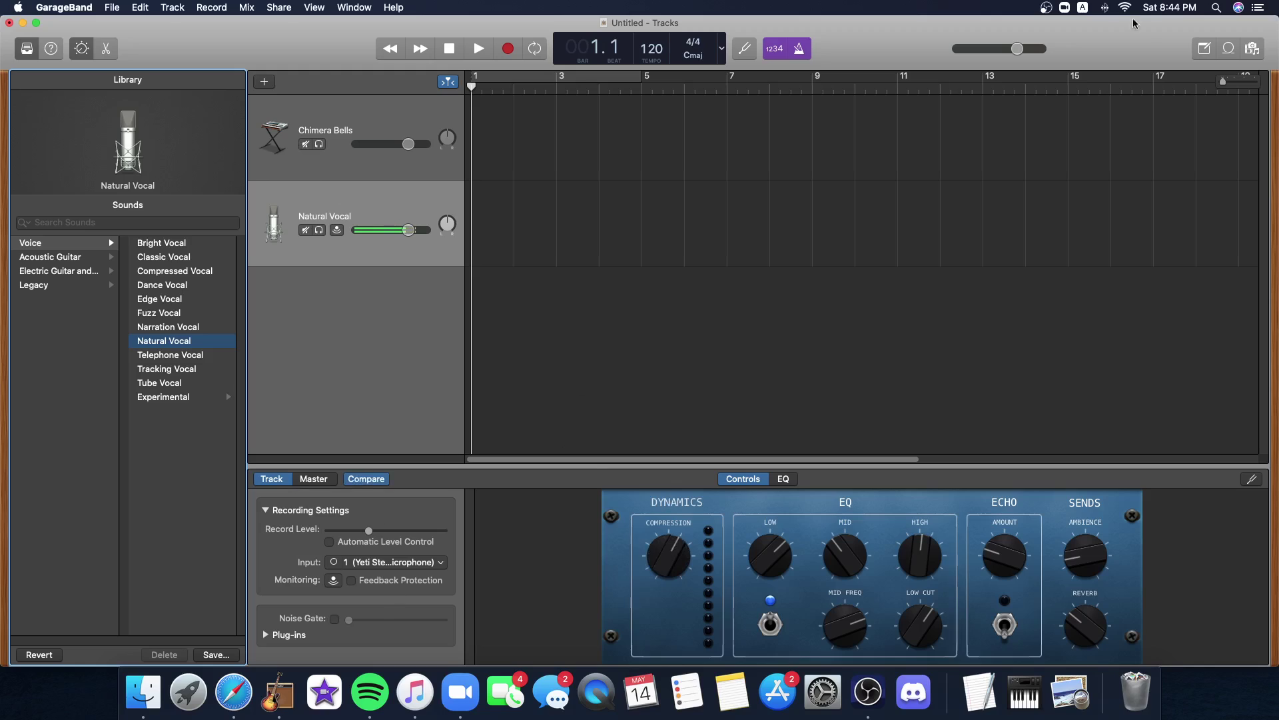
Drag '1. Intro Song - 9_10_21, 10.48 AM' from the Media Browser onto a new track.
left_click(20, 52)
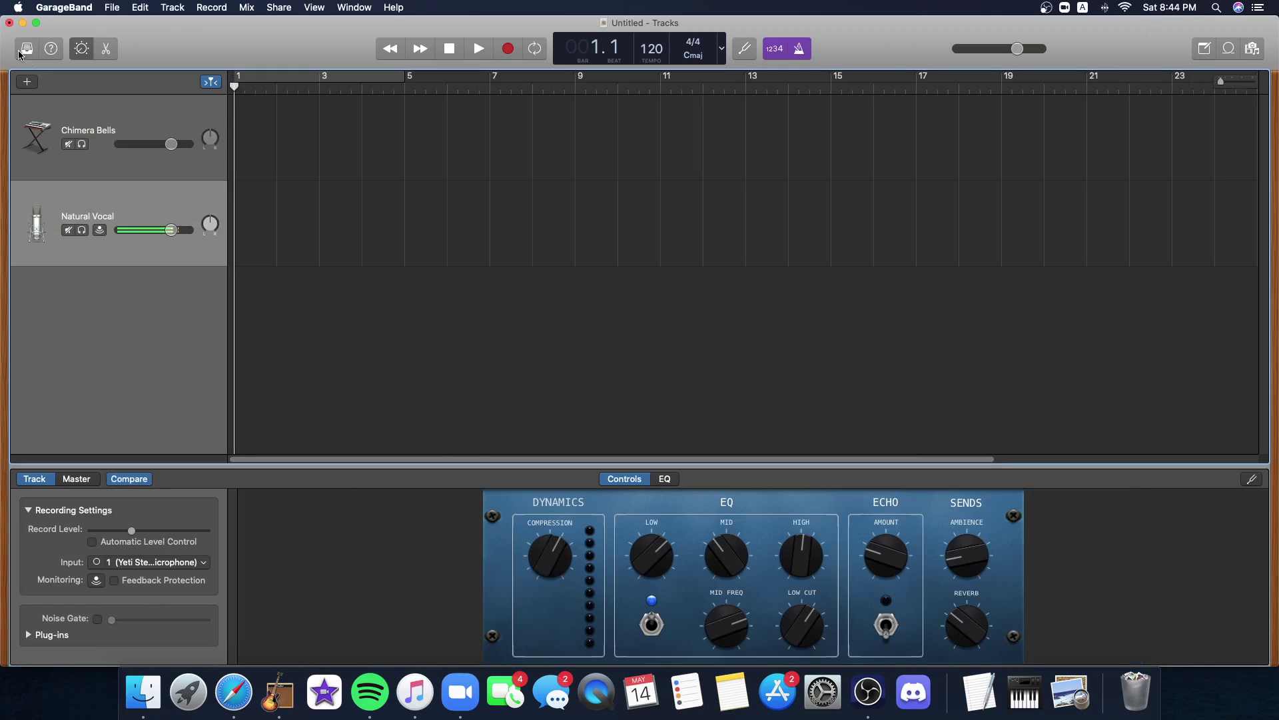
left_click(1246, 48)
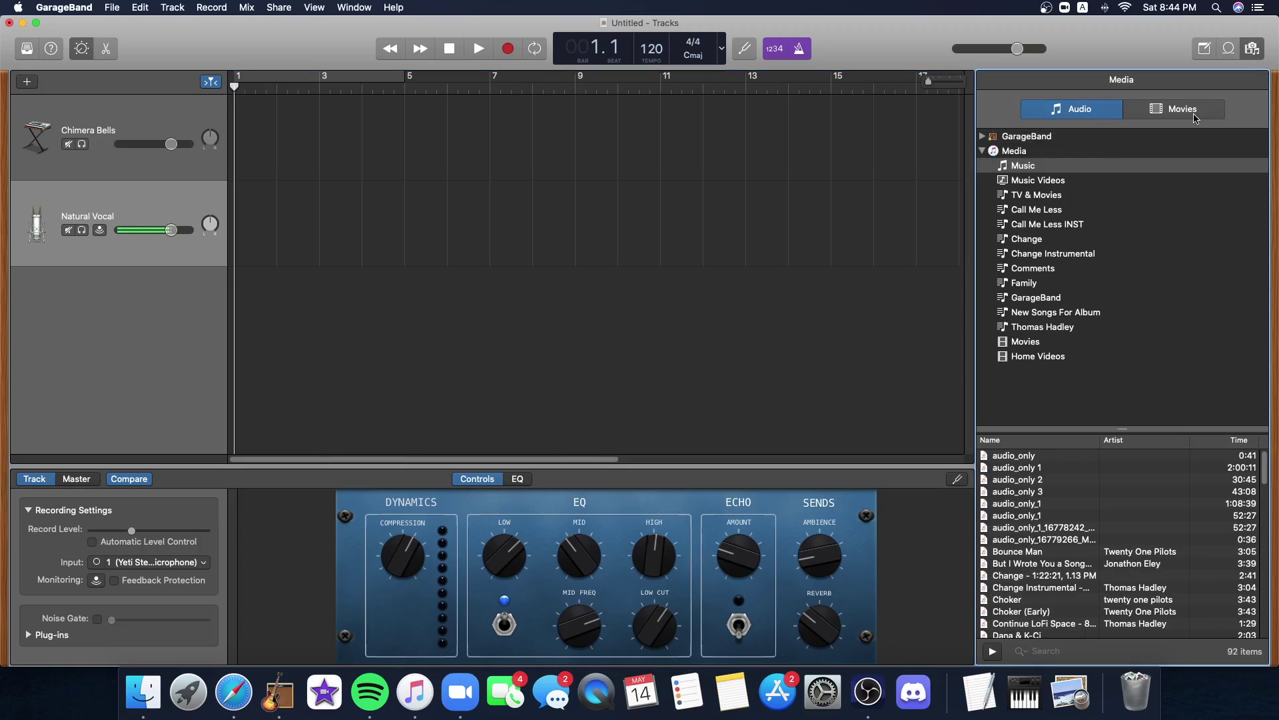
scroll(1029, 525, "down", 20)
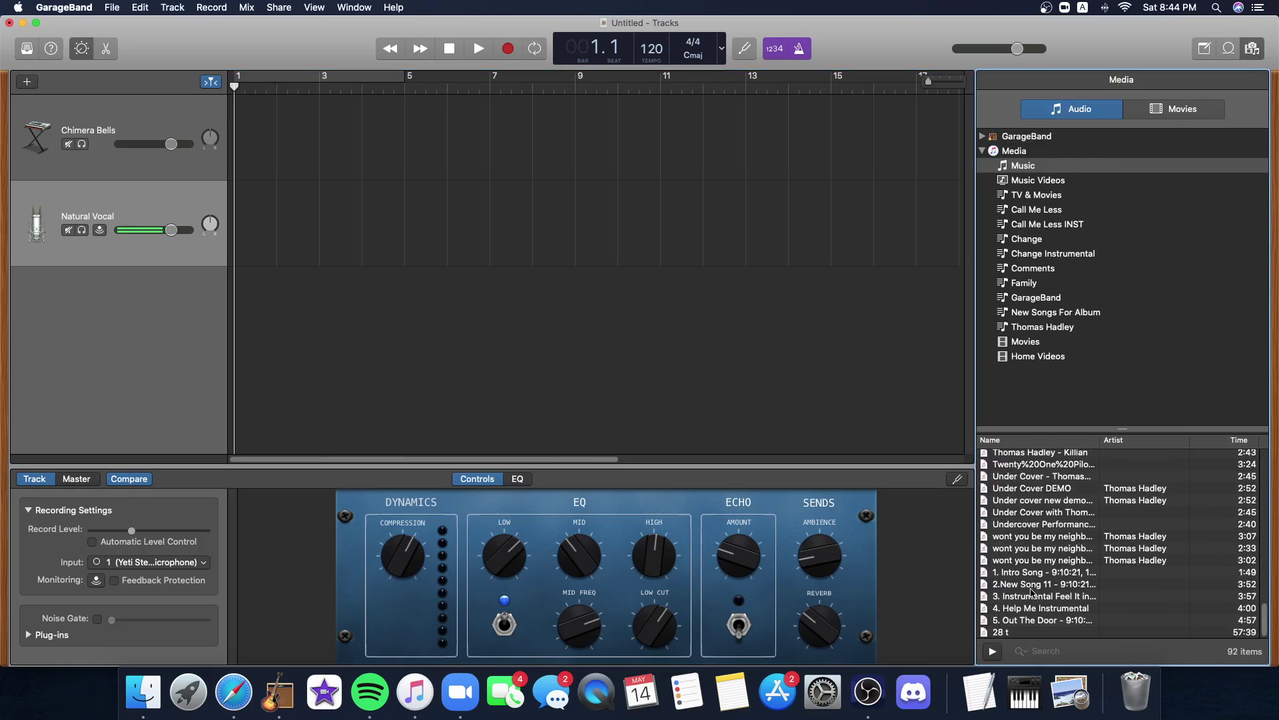
left_click(1029, 573)
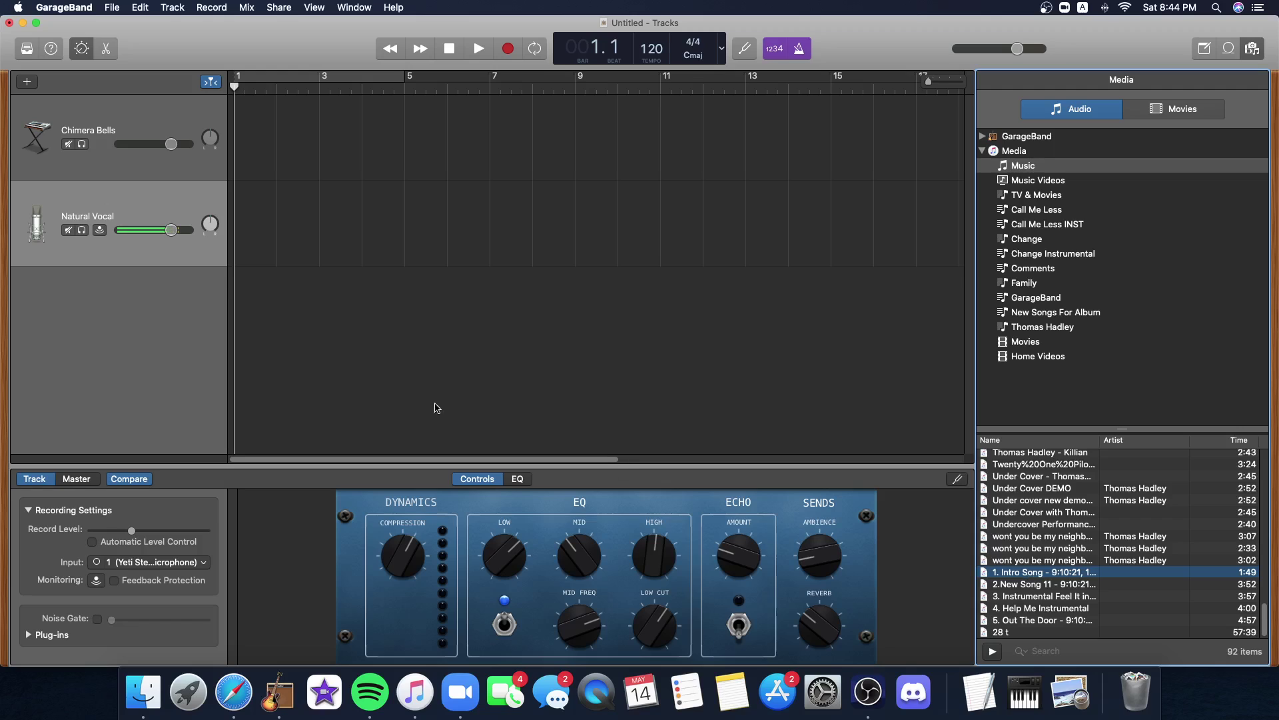
left_click_drag(436, 408, 233, 326)
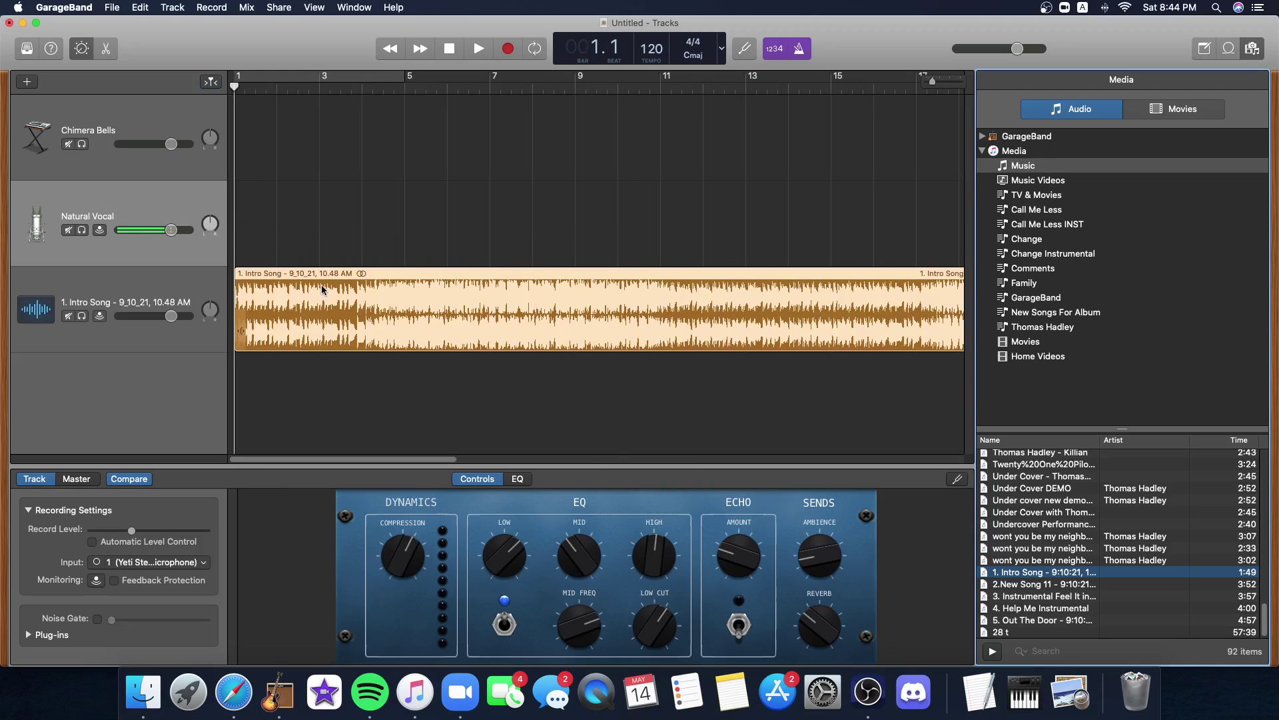
left_click(123, 701)
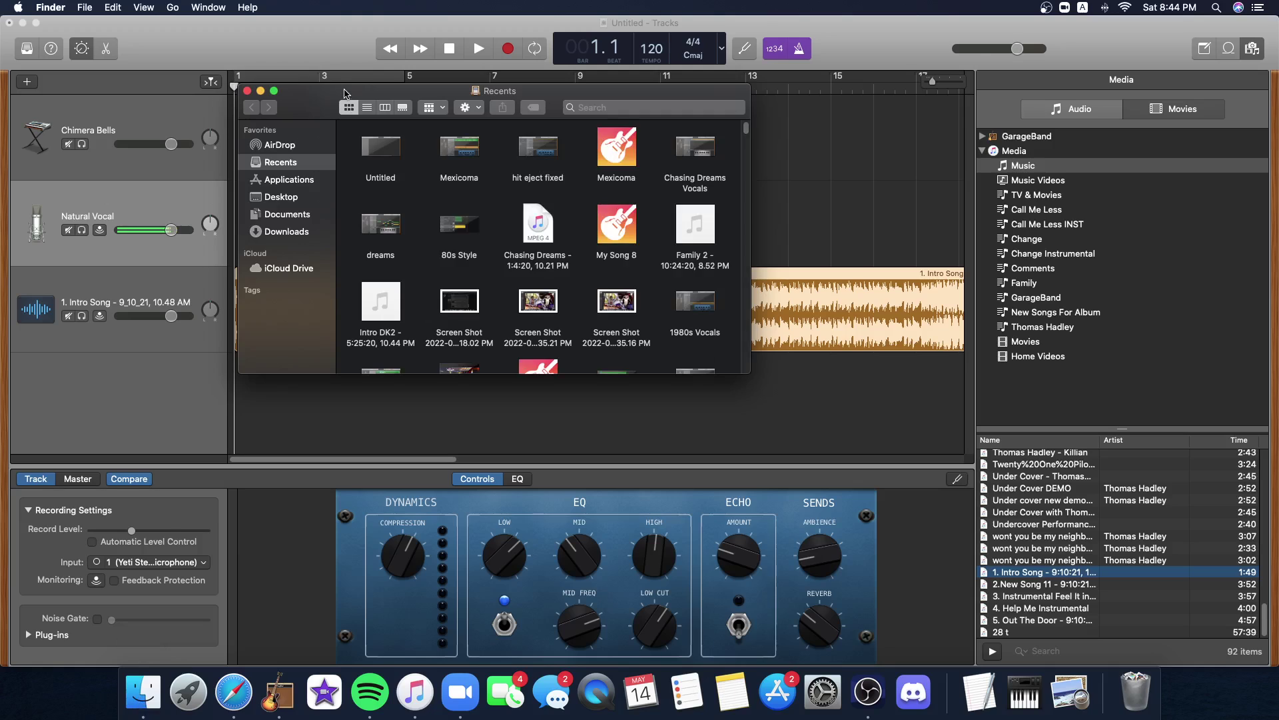
left_click_drag(400, 90, 735, 93)
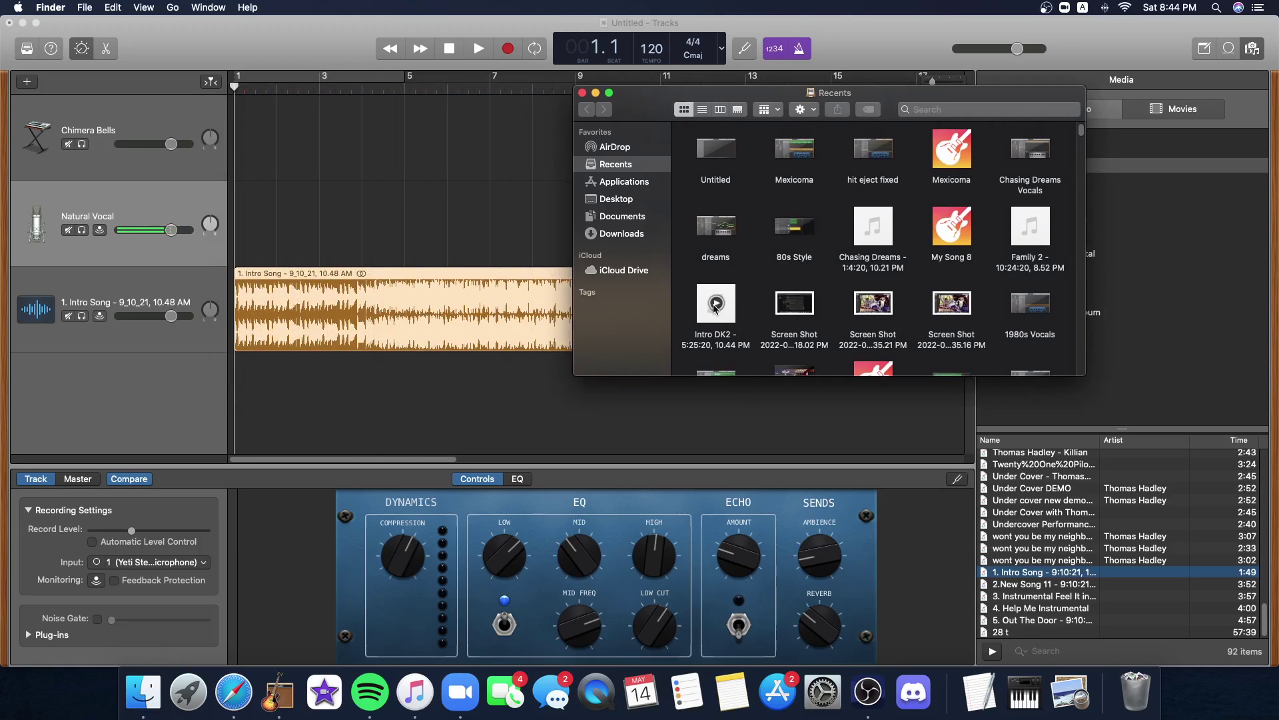
left_click_drag(714, 307, 229, 407)
left_click_drag(611, 124, 736, 230)
left_click(738, 233)
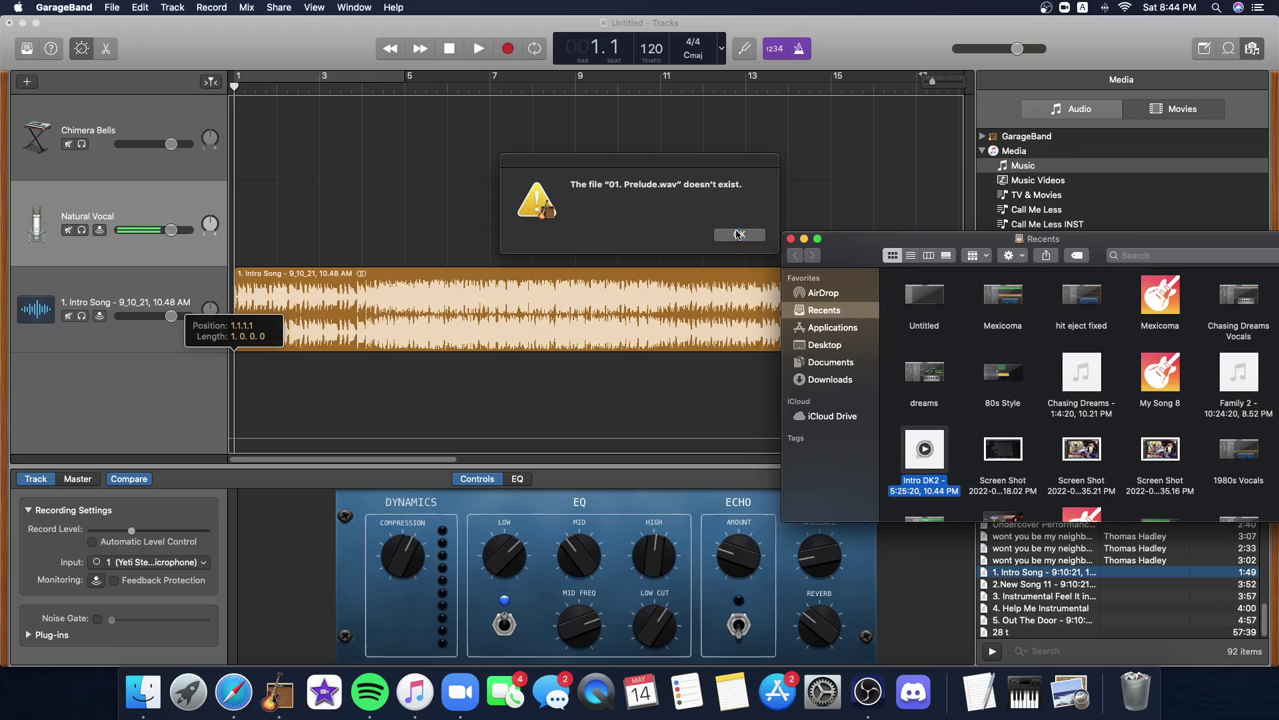
Retry dragging Intro DK2 from Finder into the project and dismiss the missing-file warning.
left_click(154, 707)
left_click_drag(935, 458, 736, 237)
left_click(736, 236)
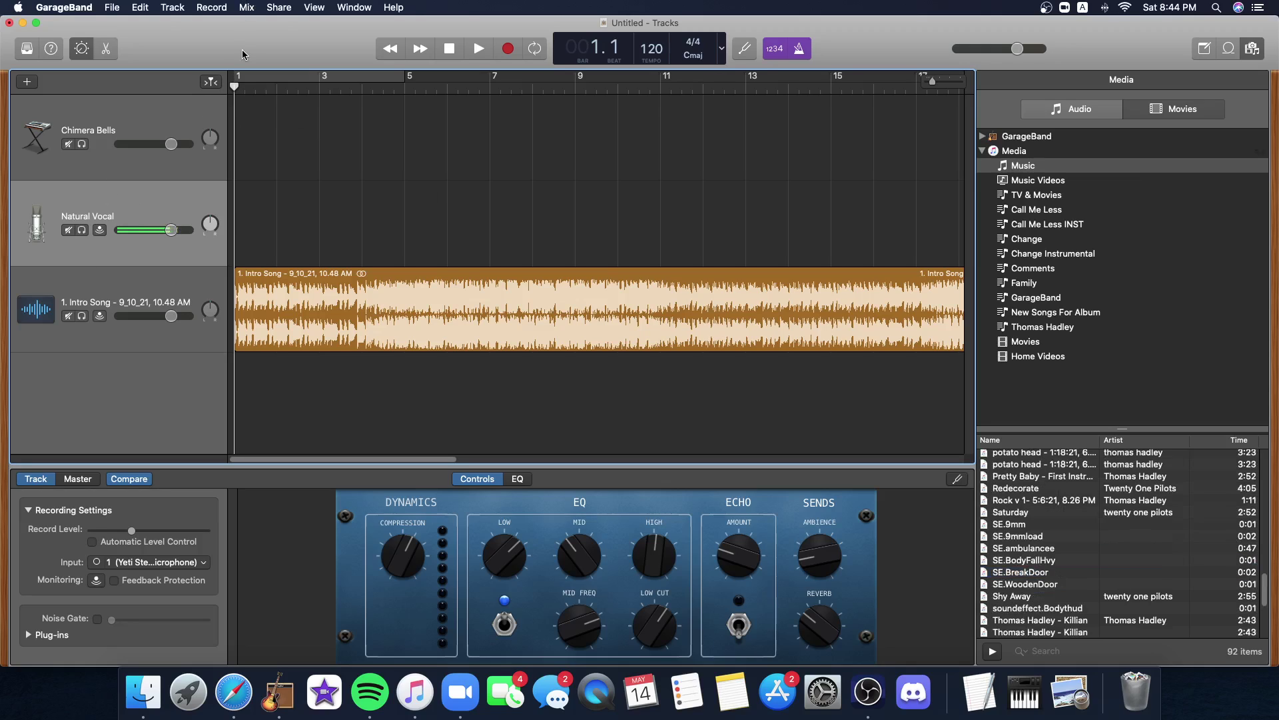
Record a short clip on the Natural Vocal track and return the playhead to the start.
left_click(508, 51)
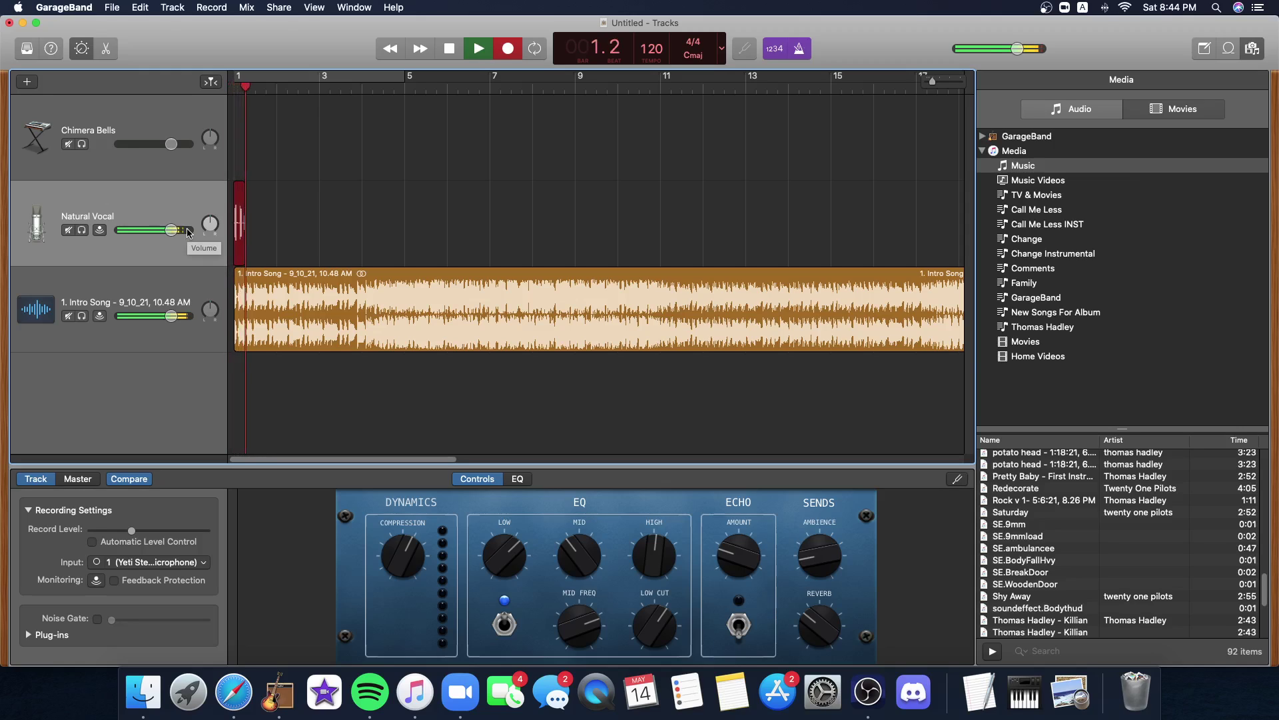
key("space")
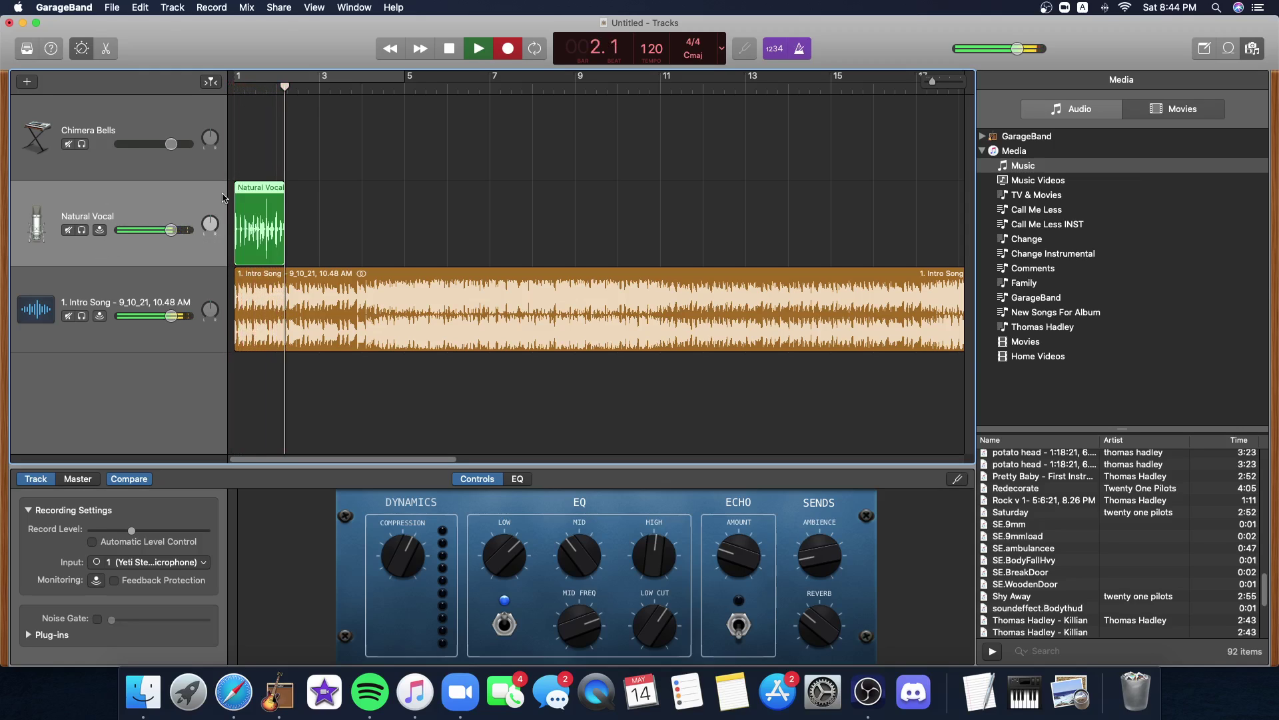
key("Return")
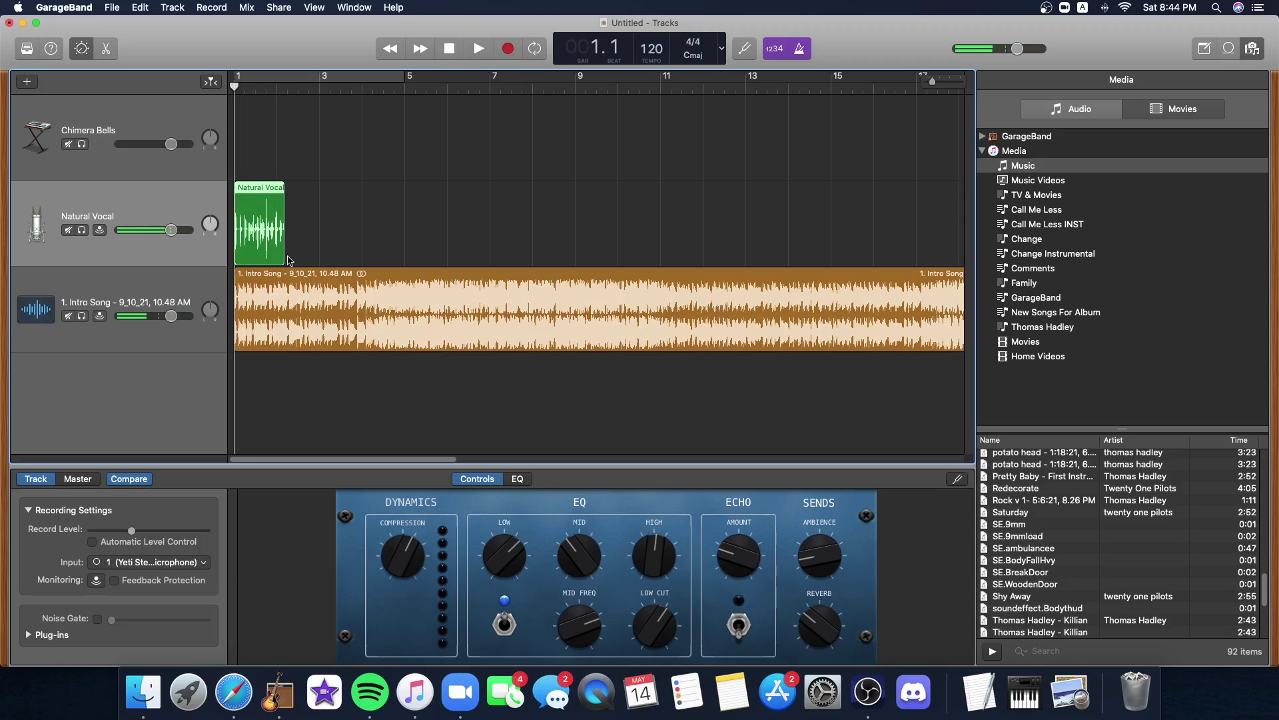
Open the Natural Vocal#01 region in the editor and set the track's Pitch Correction to 41.
double_click(260, 212)
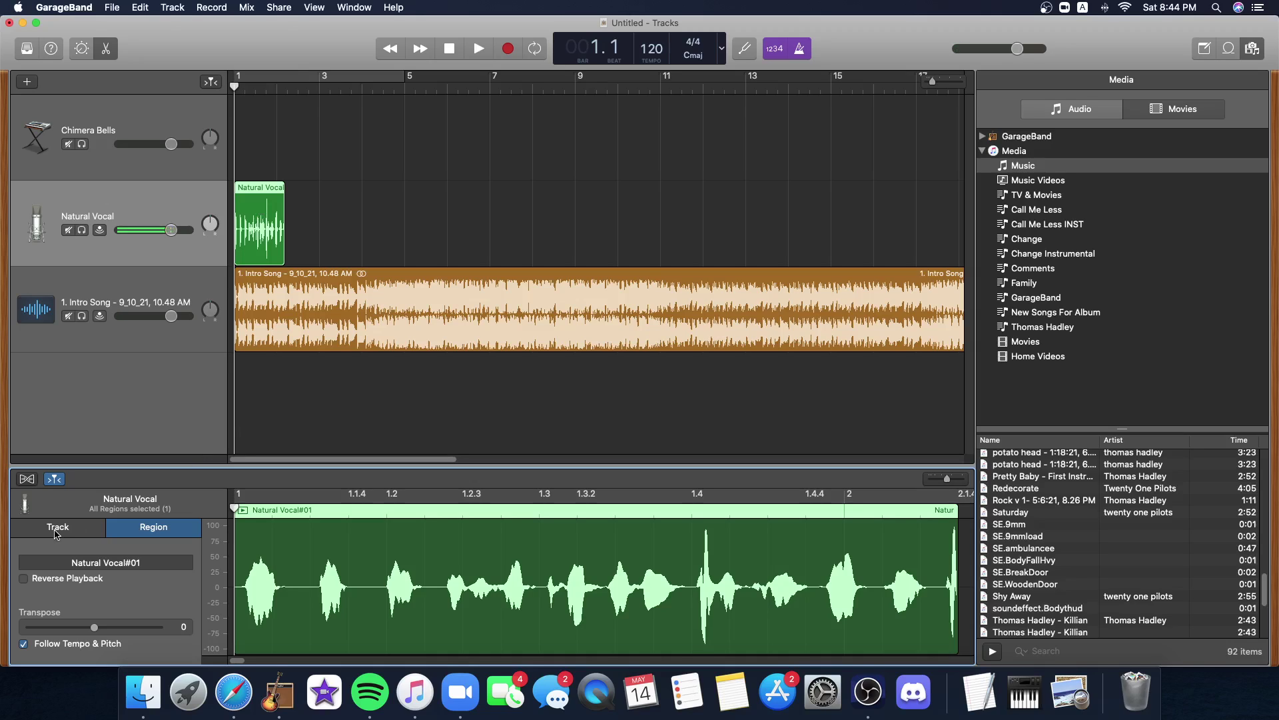
left_click(56, 530)
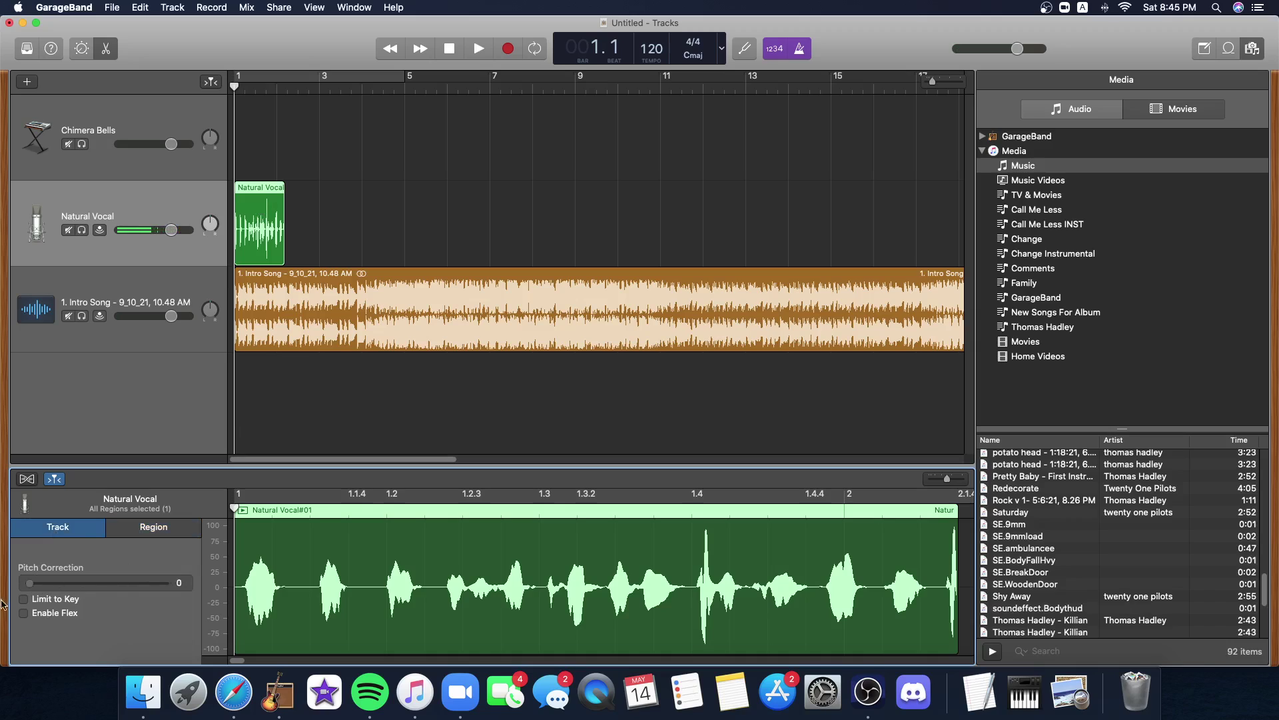
left_click_drag(29, 583, 89, 615)
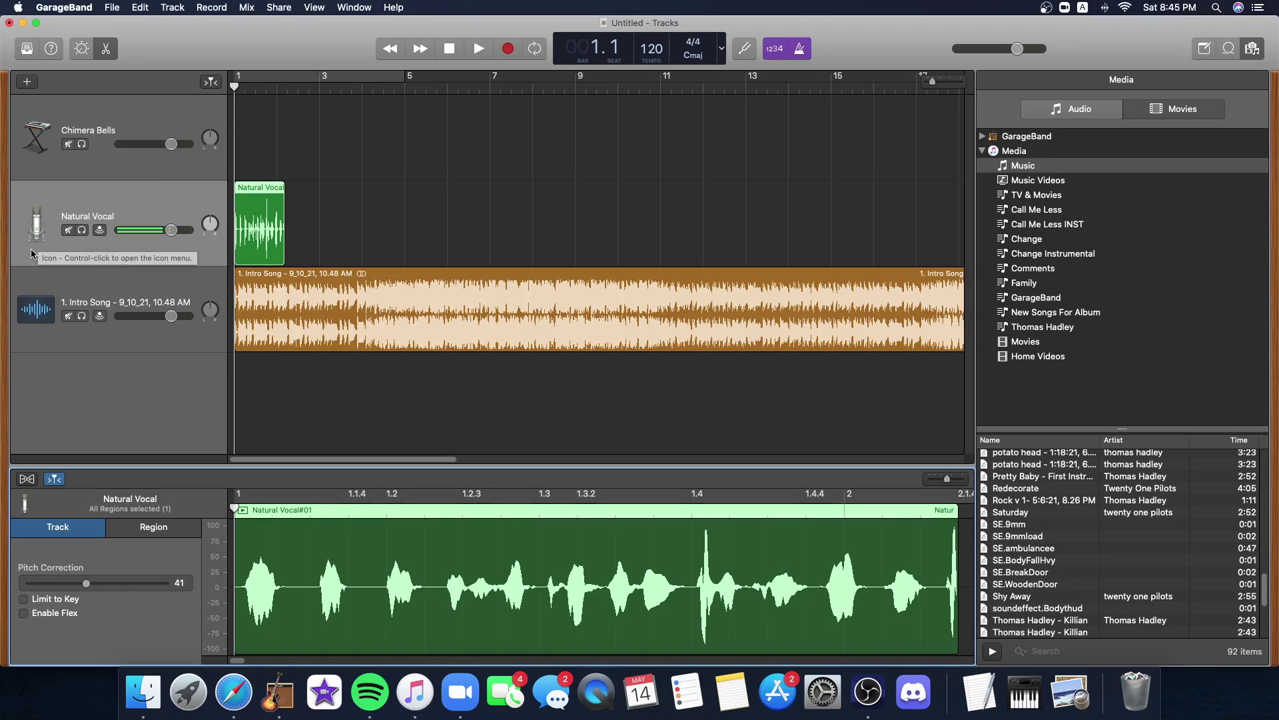
Duplicate the Natural Vocal track using New Track with Duplicate Settings.
right_click(87, 203)
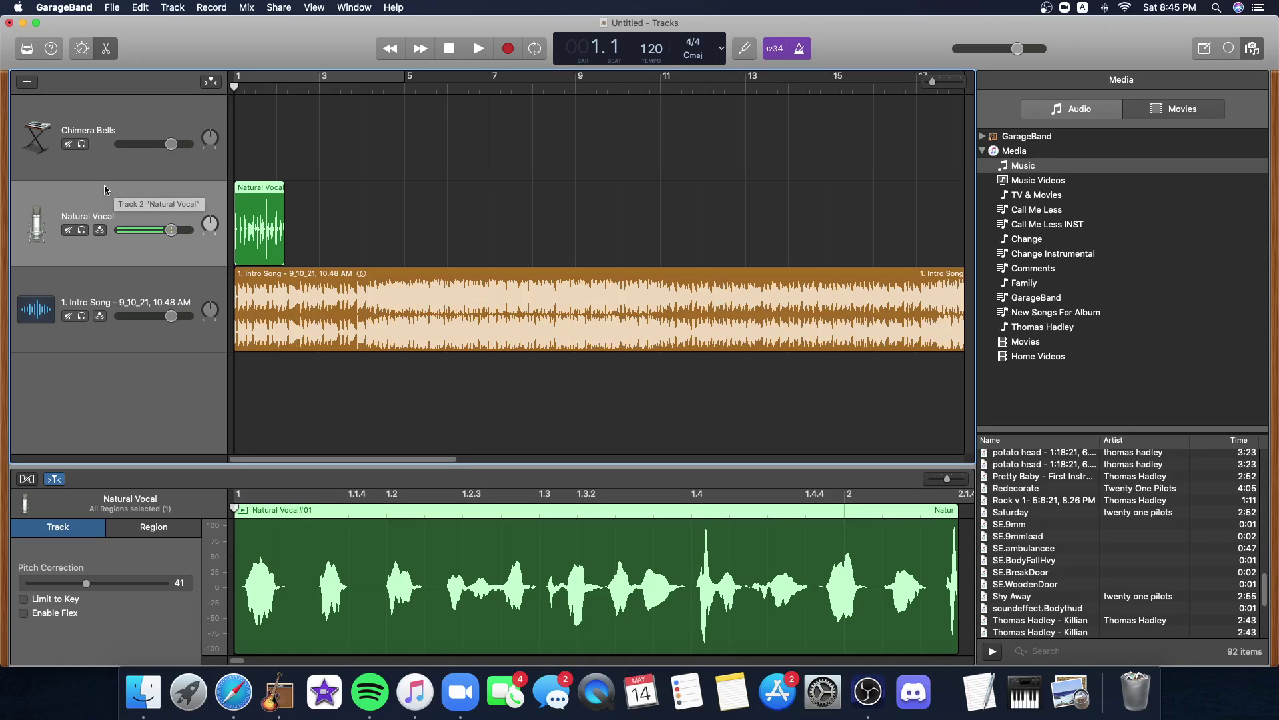
right_click(105, 185)
left_click(144, 225)
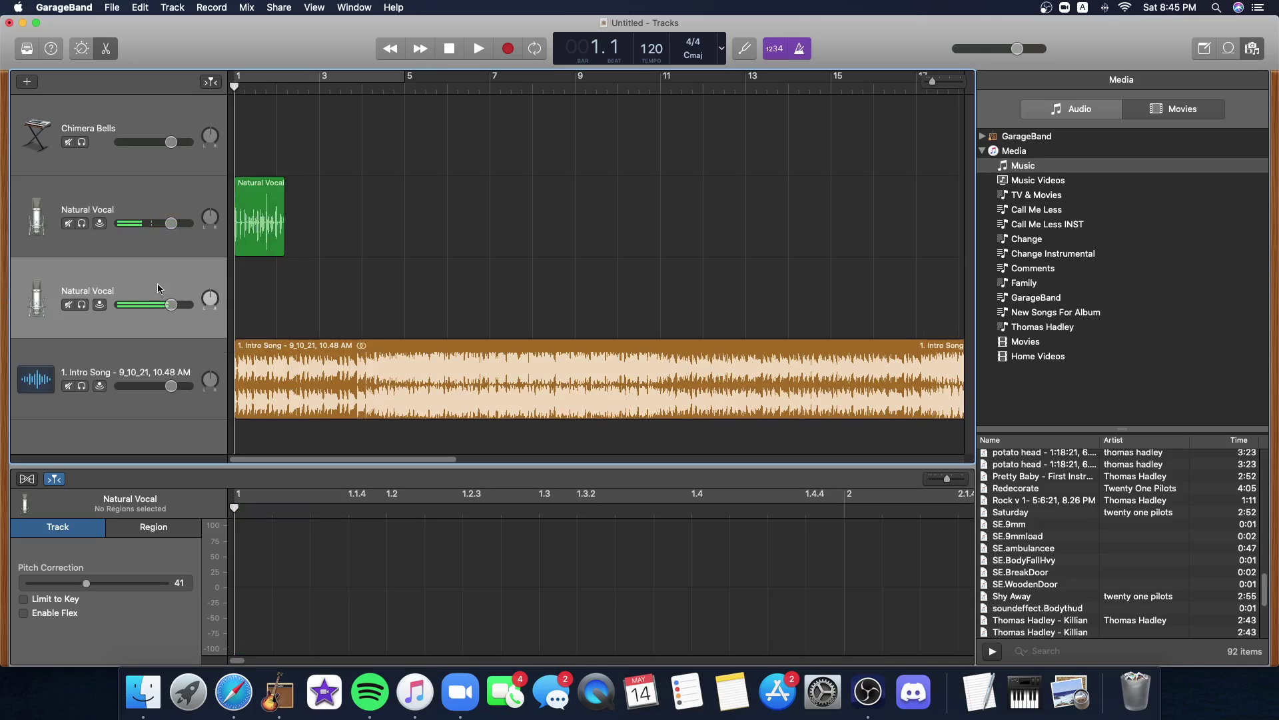
Duplicate the Chimera Bells track the same way, then switch back to OBS.
left_click(100, 117)
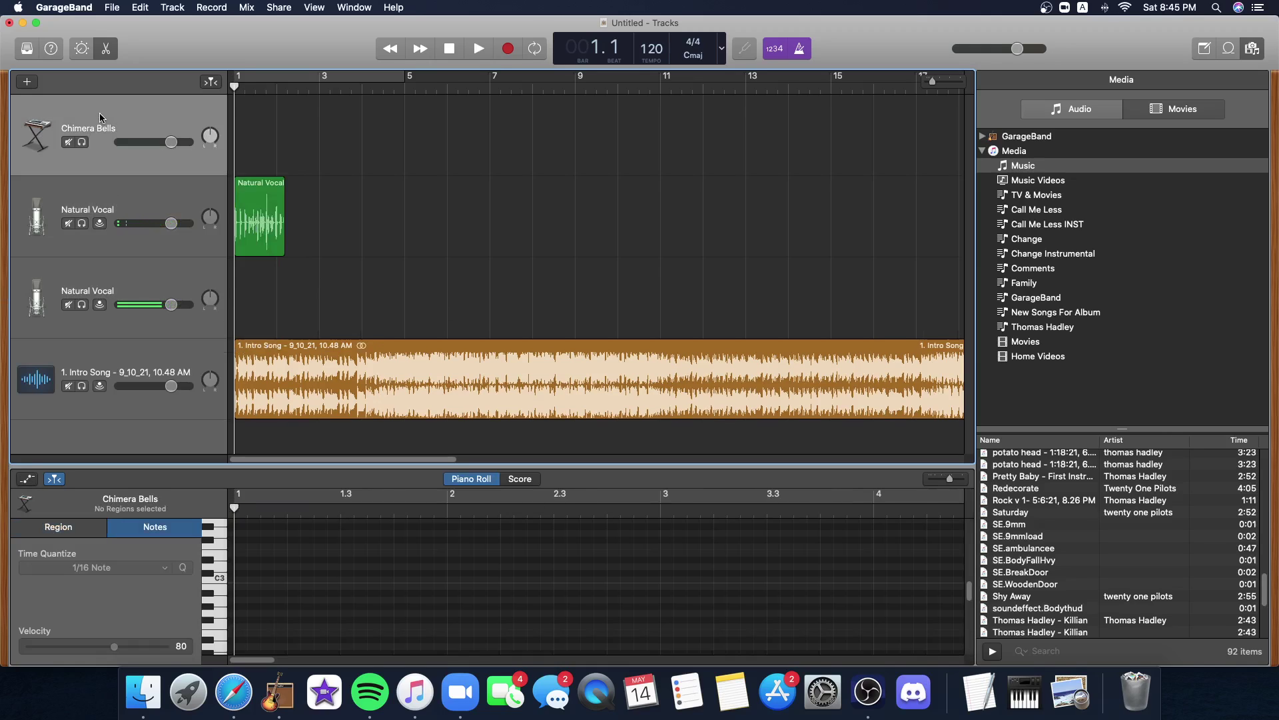
right_click(99, 117)
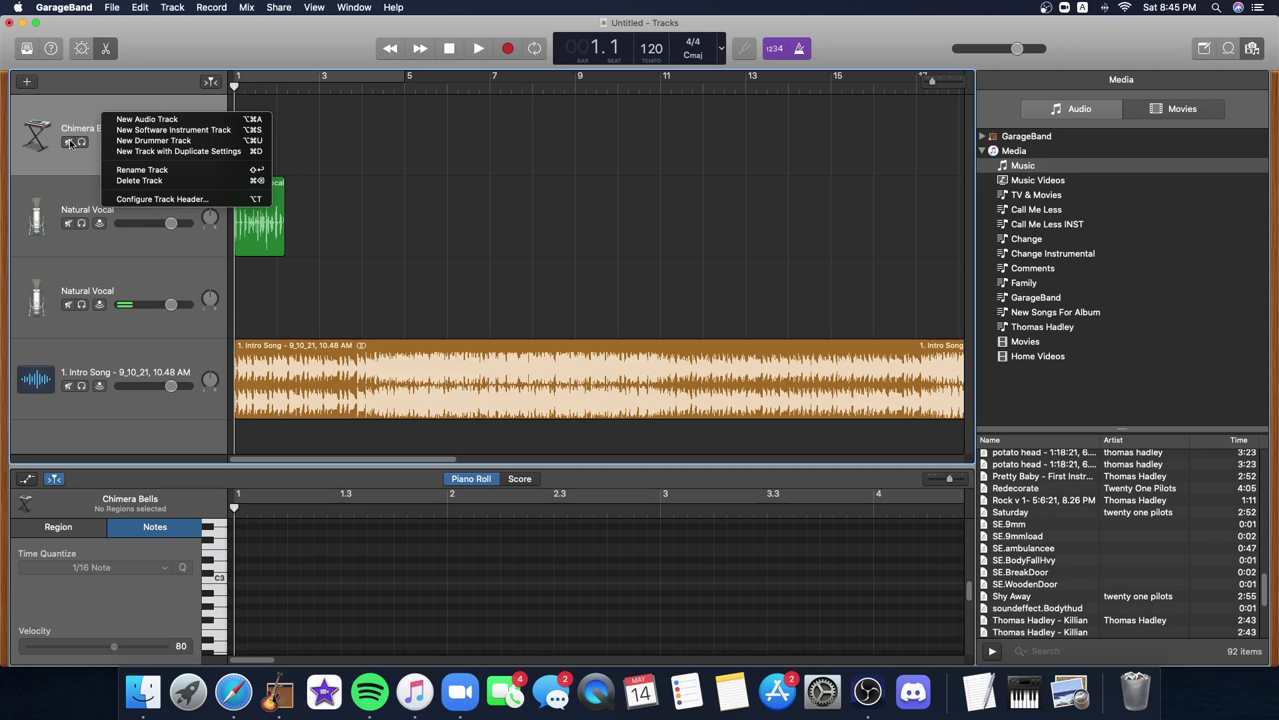
left_click(123, 153)
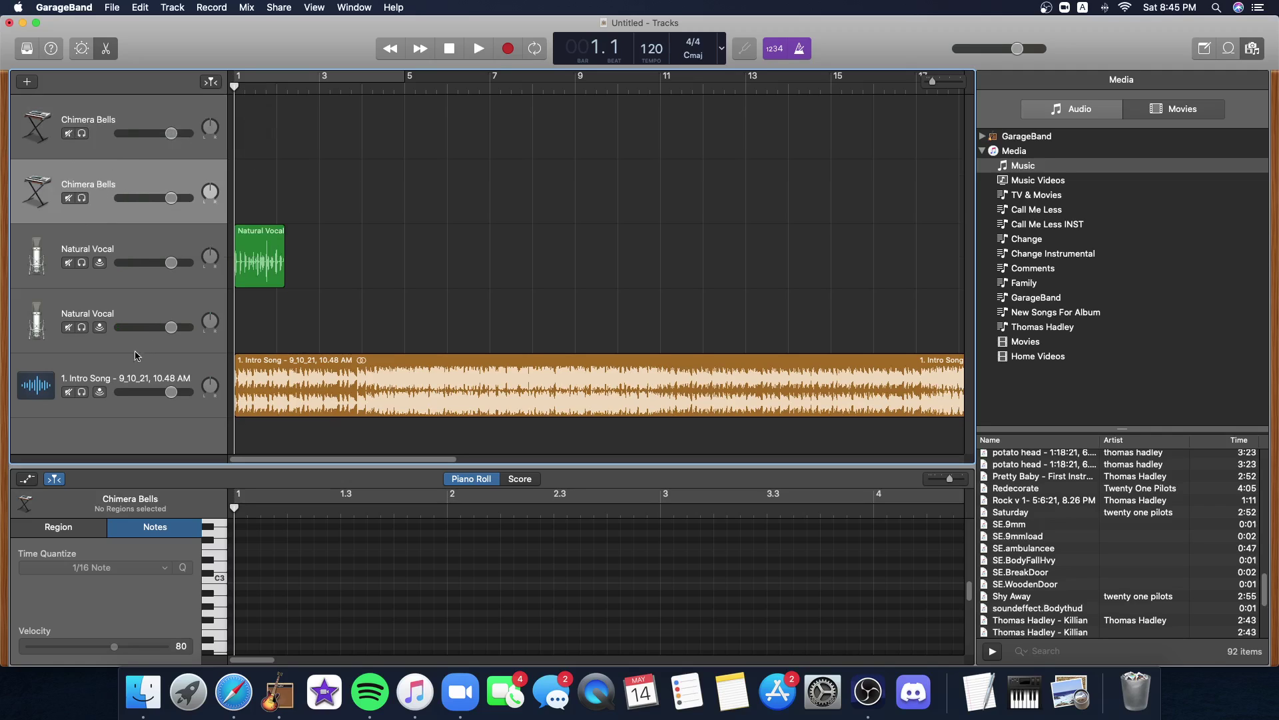
left_click(859, 697)
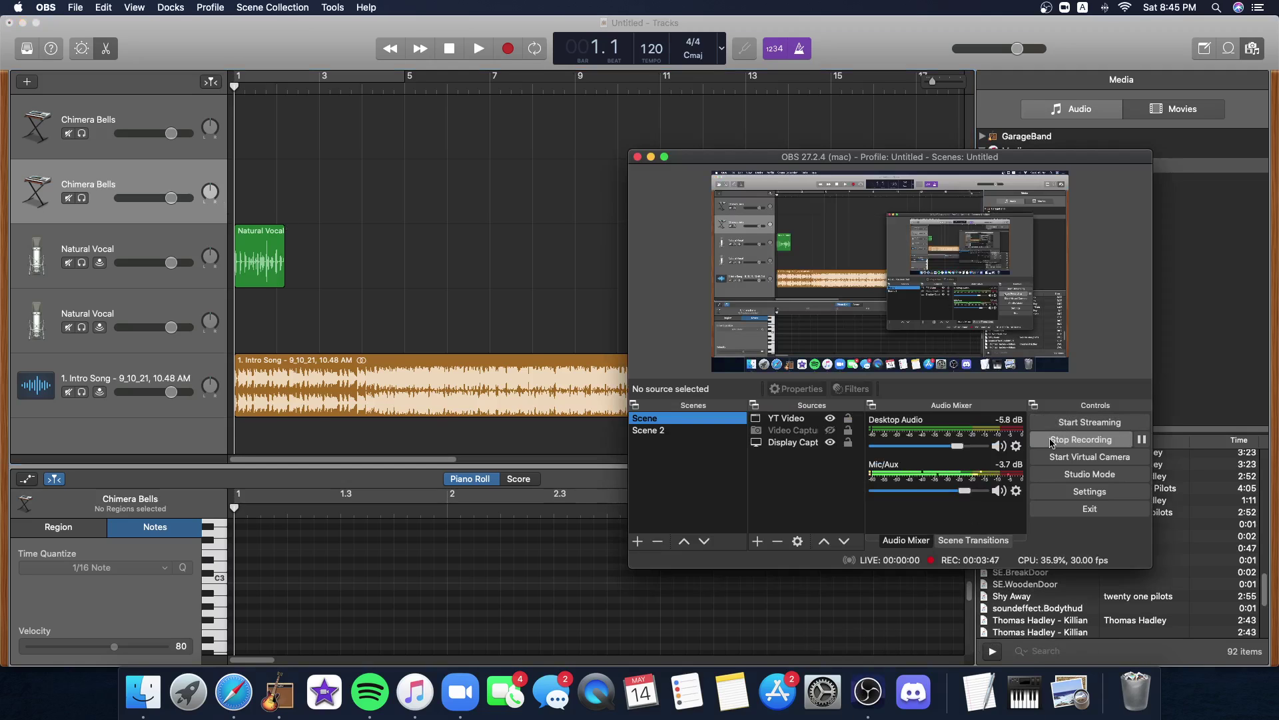